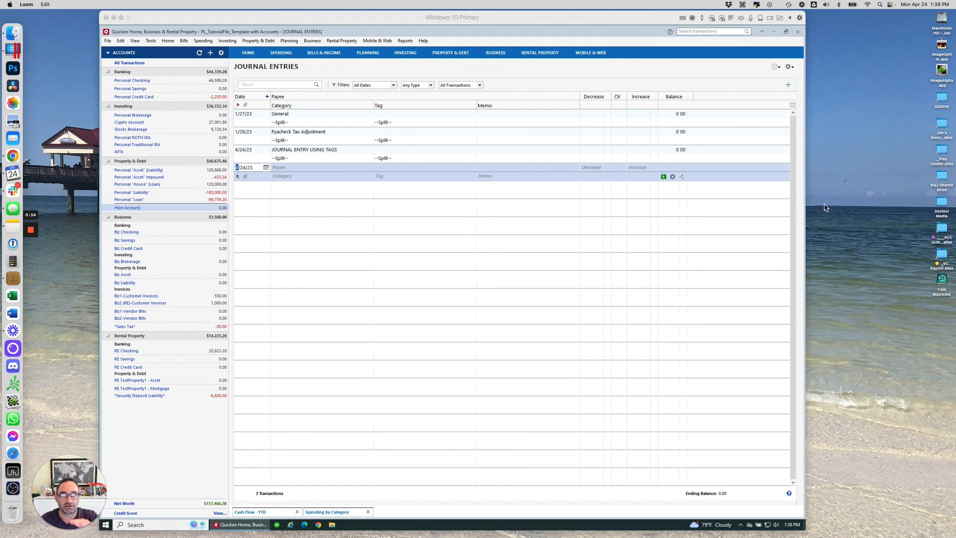
Open the category list and search it for "trav".
click(155, 42)
click(152, 42)
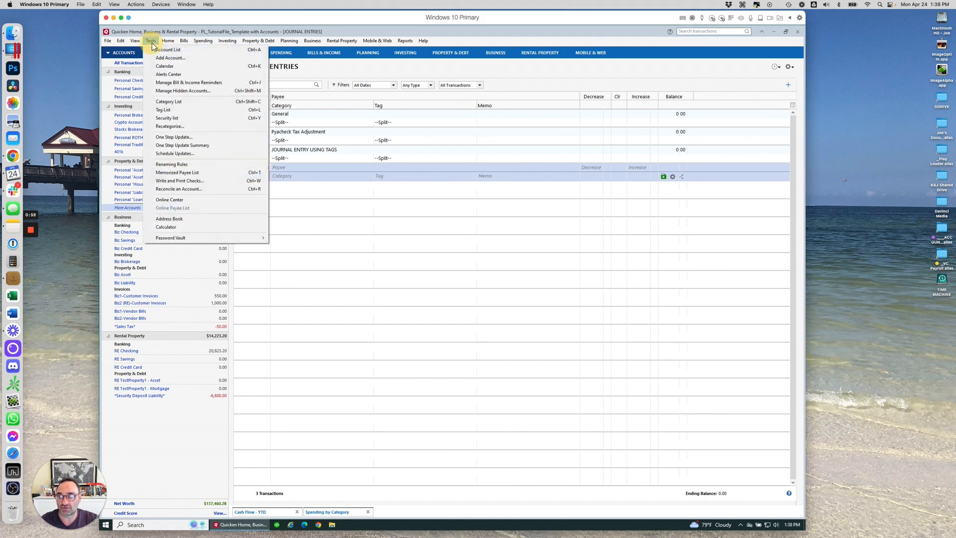
click(178, 103)
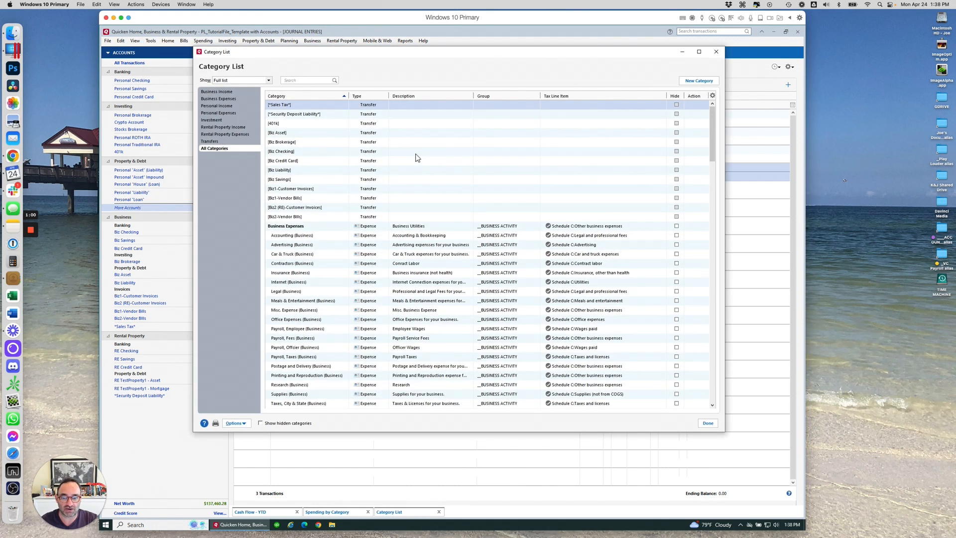
click(289, 82)
text(t)
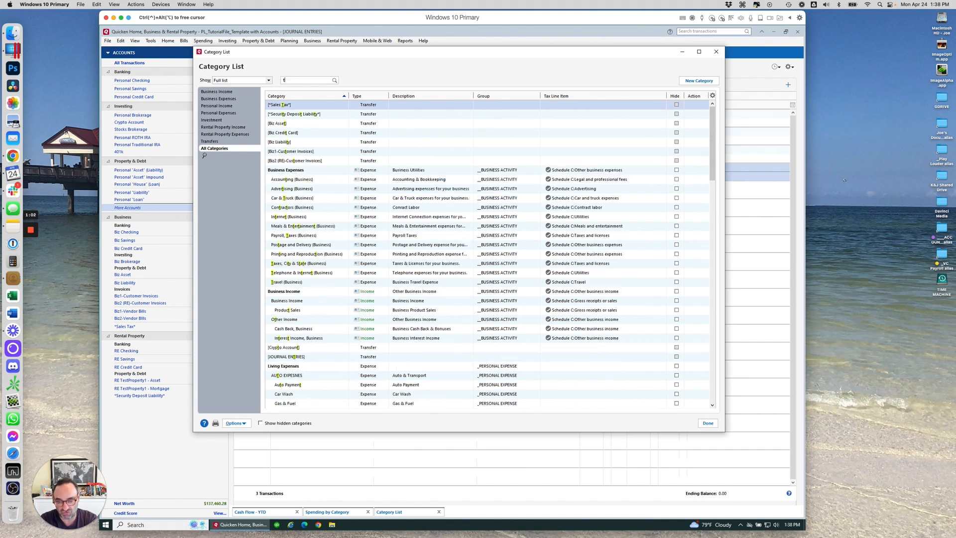
text(rav)
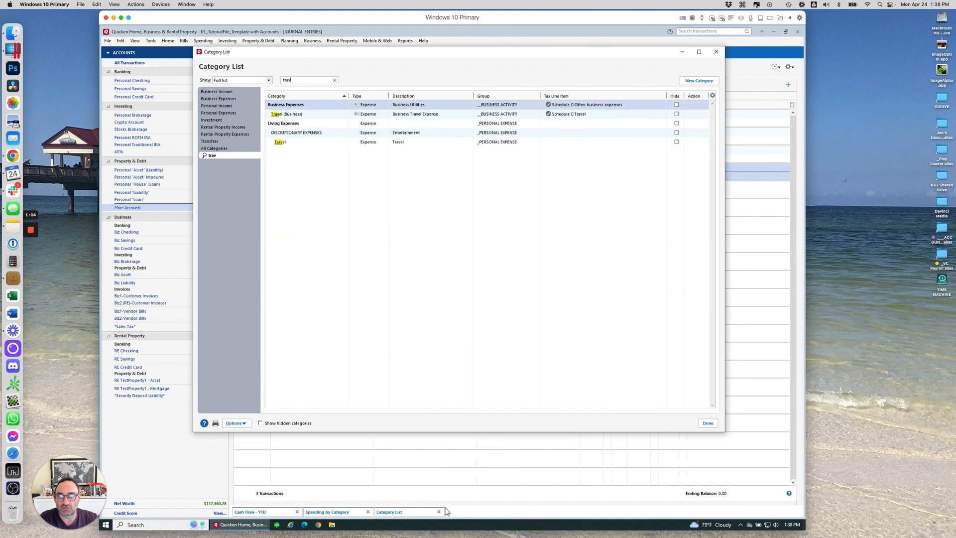
Check the actions available for the personal Travel category under Discretionary Expenses, leave it unchanged, and minimize the category list.
click(285, 142)
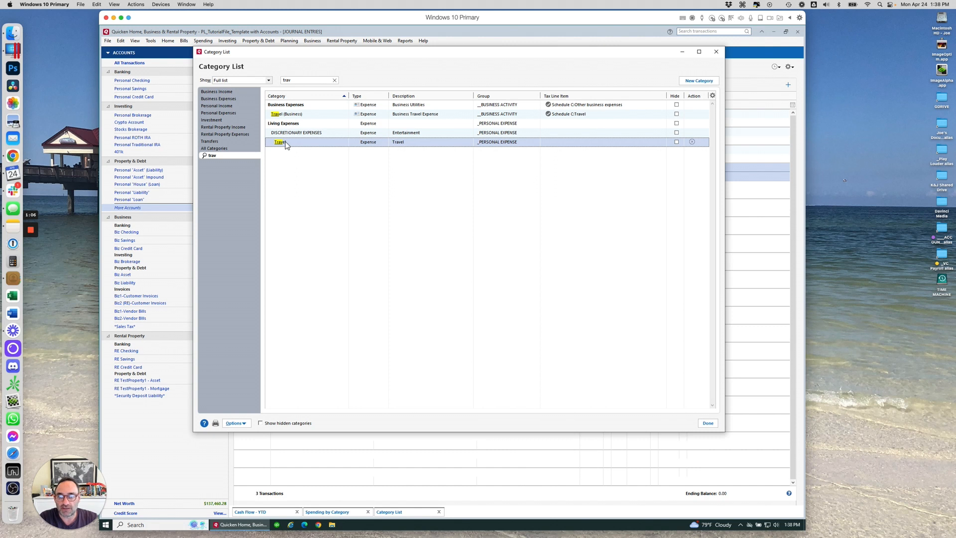
right_click(287, 144)
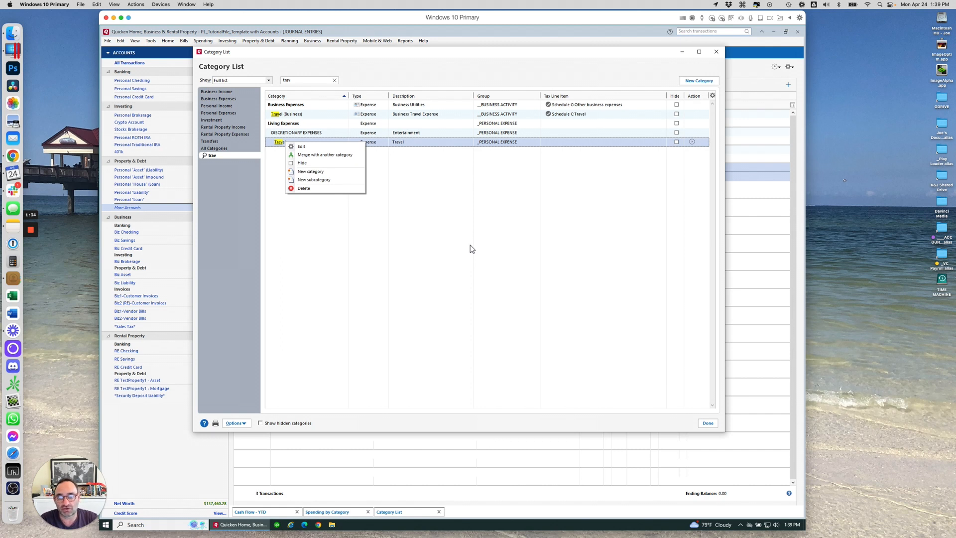
click(406, 72)
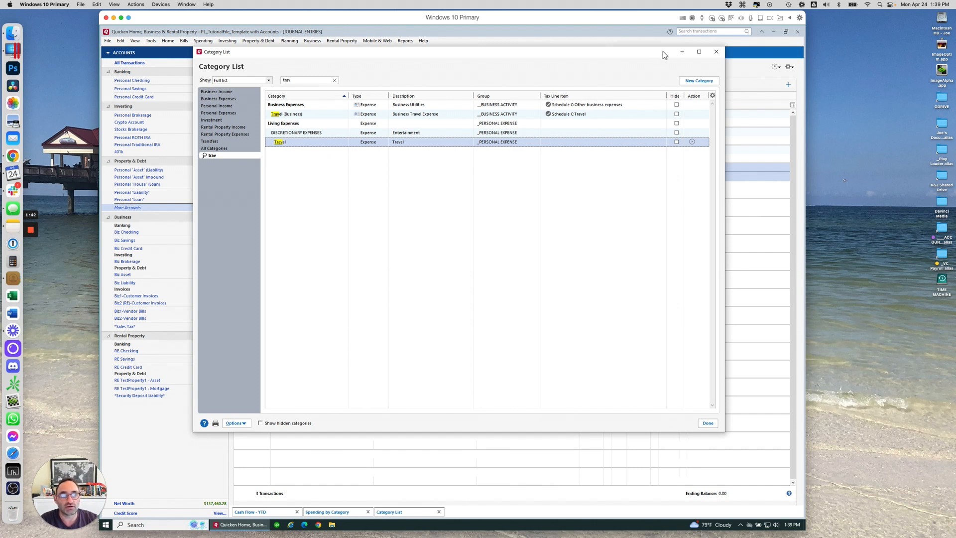
click(683, 51)
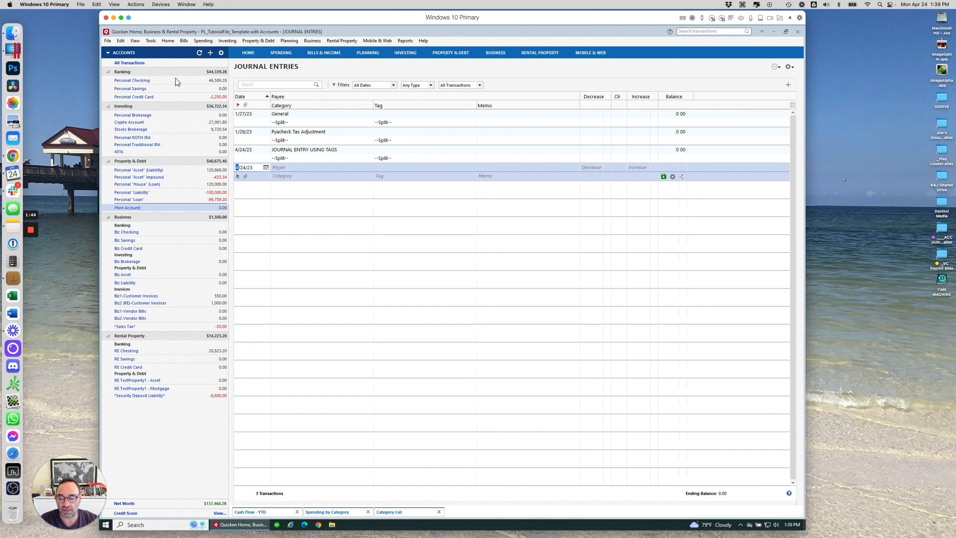
Review the Travel expense in the Cash Flow - YTD report, minimize the report, and open the Personal Credit Card register.
click(273, 517)
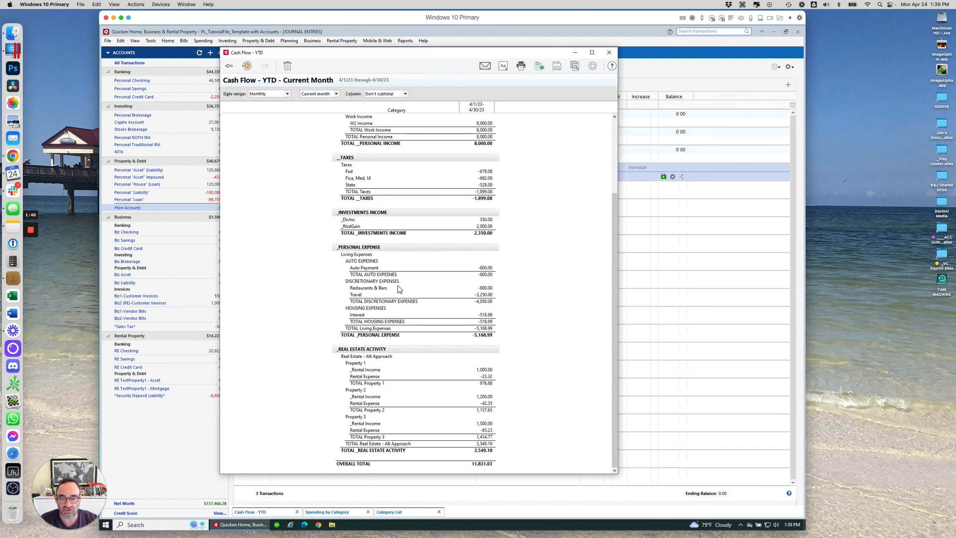
scroll(534, 280, down, 5)
scroll(491, 304, down, 1)
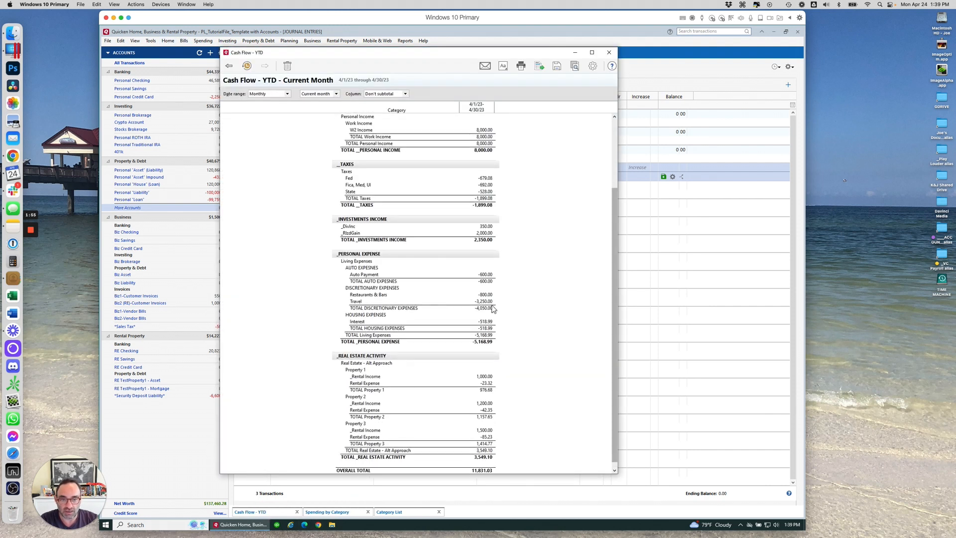
click(575, 52)
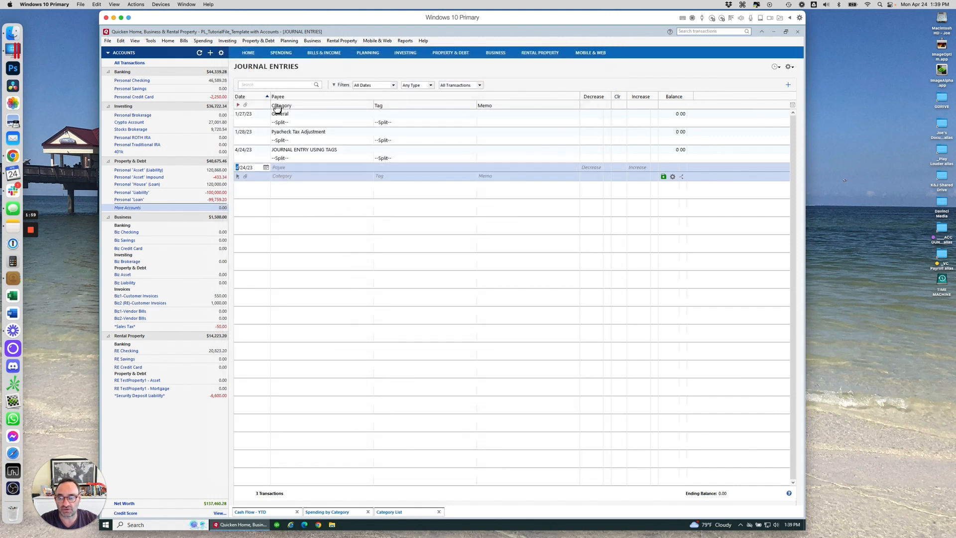
click(131, 98)
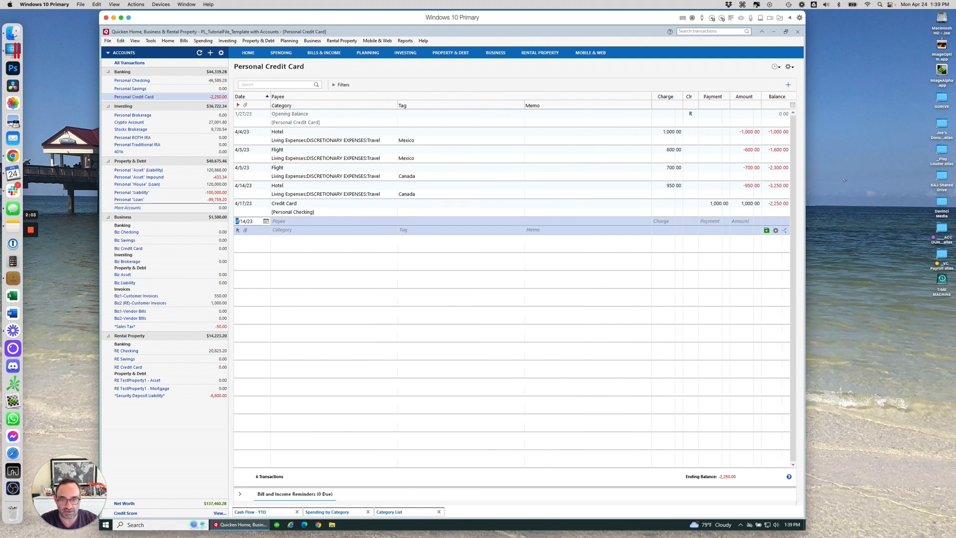
Drill down into the Travel amount in the Cash Flow - YTD report and widen its Date column to show full dates.
click(271, 514)
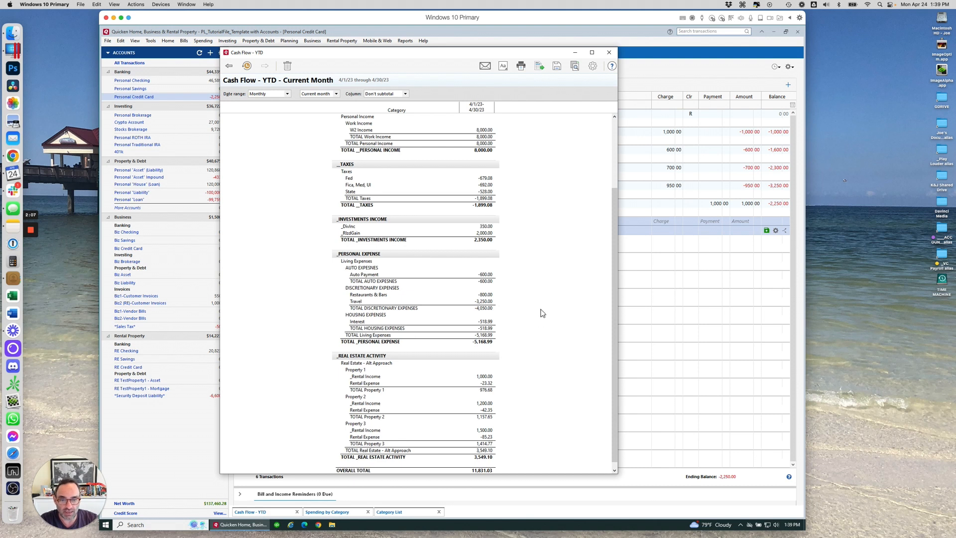
click(489, 303)
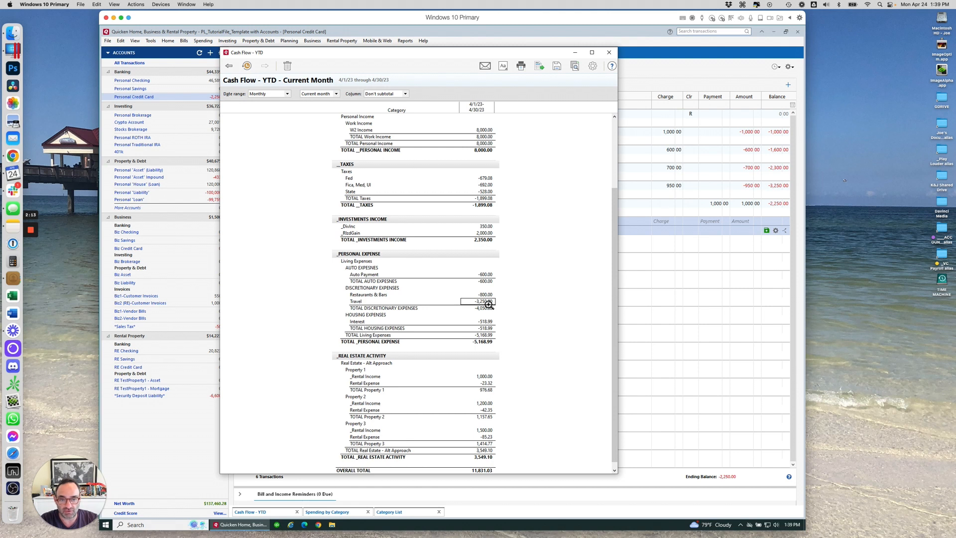
double_click(489, 303)
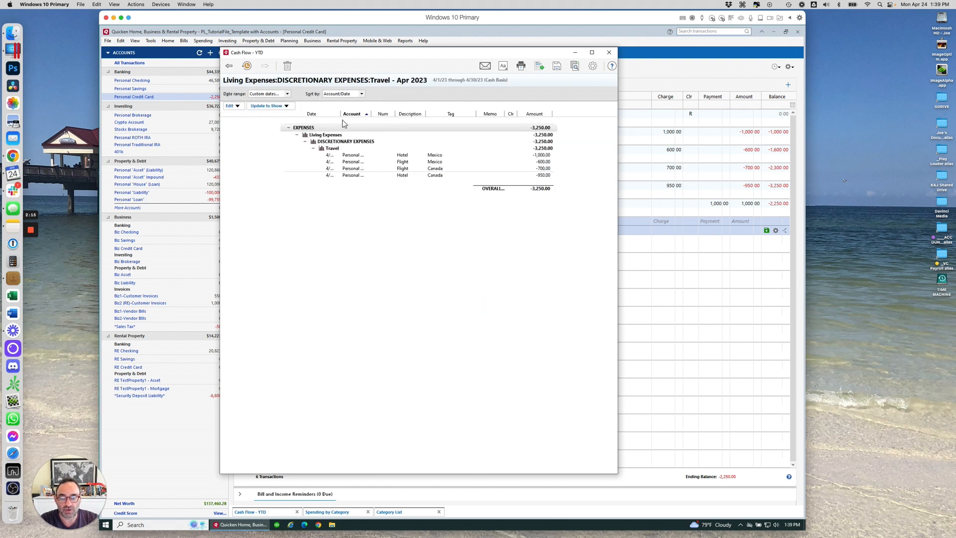
drag(341, 114, 352, 115)
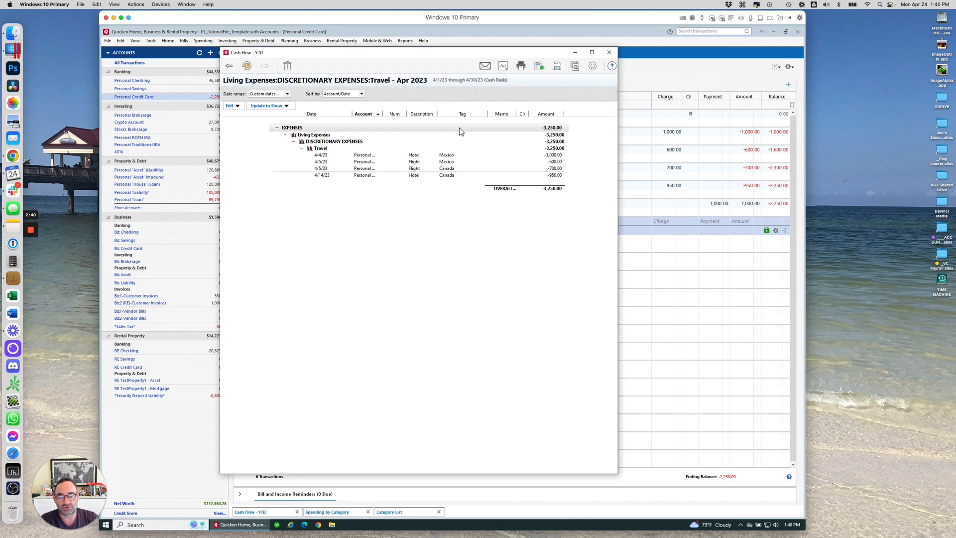
click(575, 53)
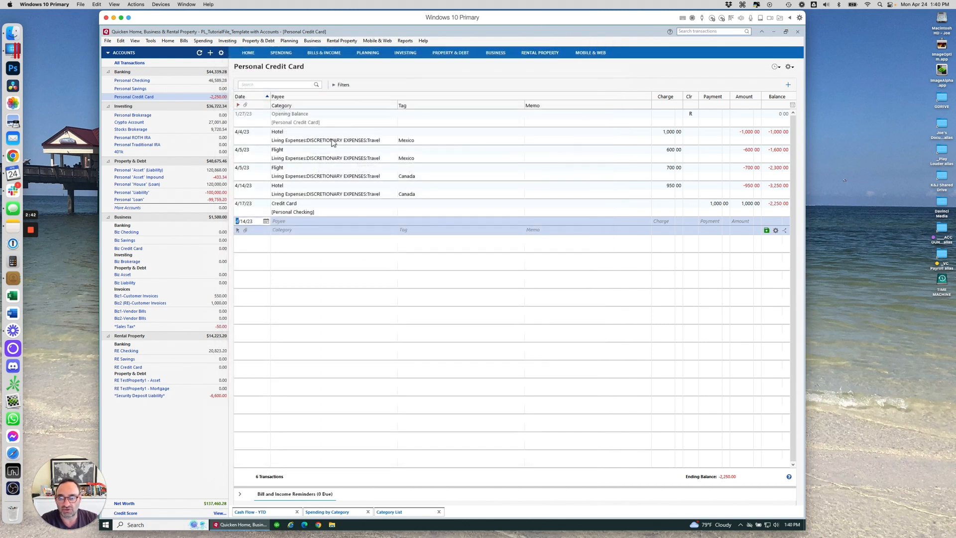
Change the date of the Canada-tagged Flight transaction in the credit card register to 4/3/23 and save it.
click(267, 173)
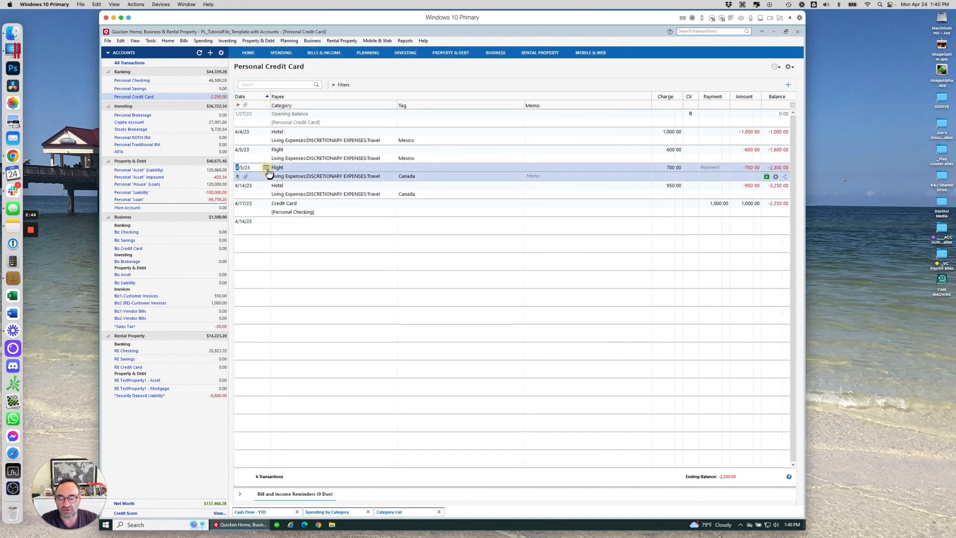
click(267, 170)
click(259, 203)
key(Return)
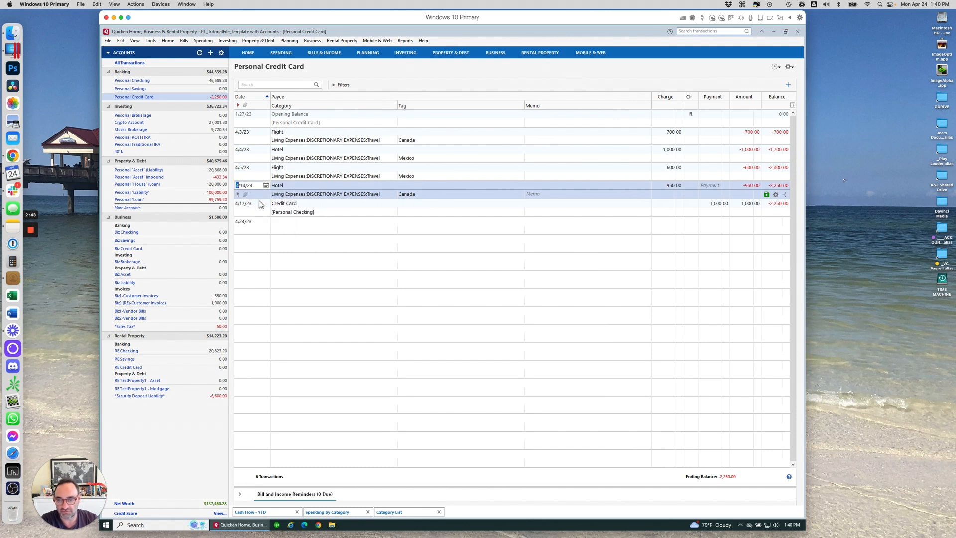
Sort the Travel transactions in the Cash Flow - YTD report by Tag.
click(260, 513)
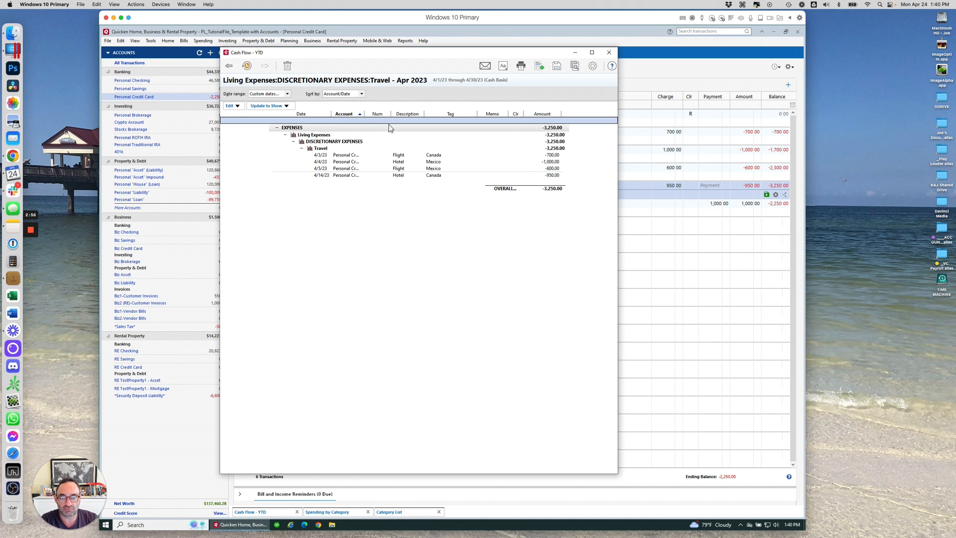
click(362, 93)
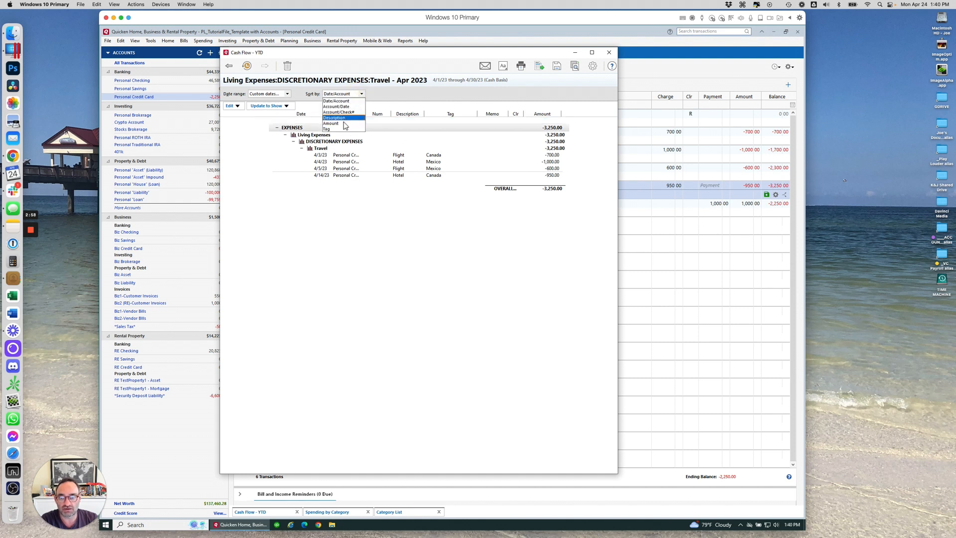
click(330, 129)
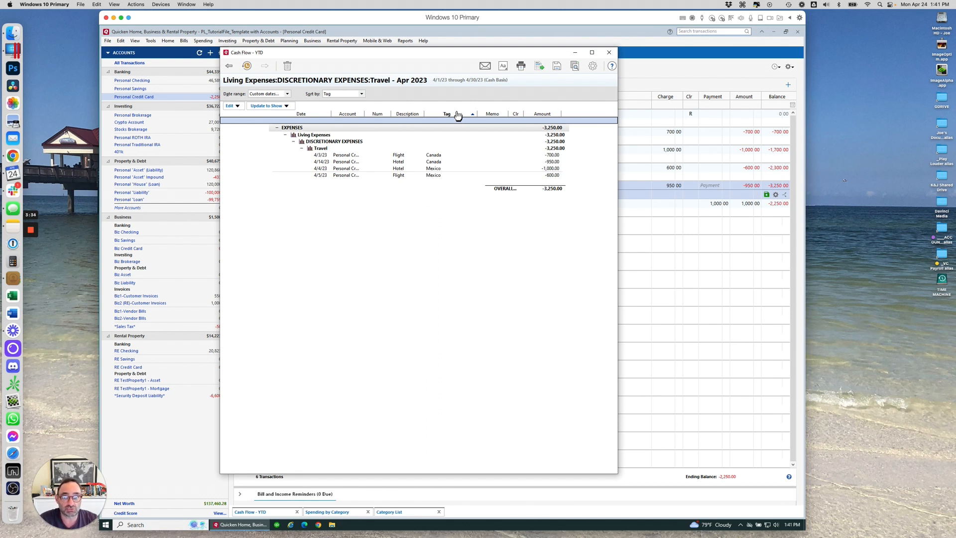
Drill down into the Travel amount in the year-to-date Spending by Category report.
click(326, 513)
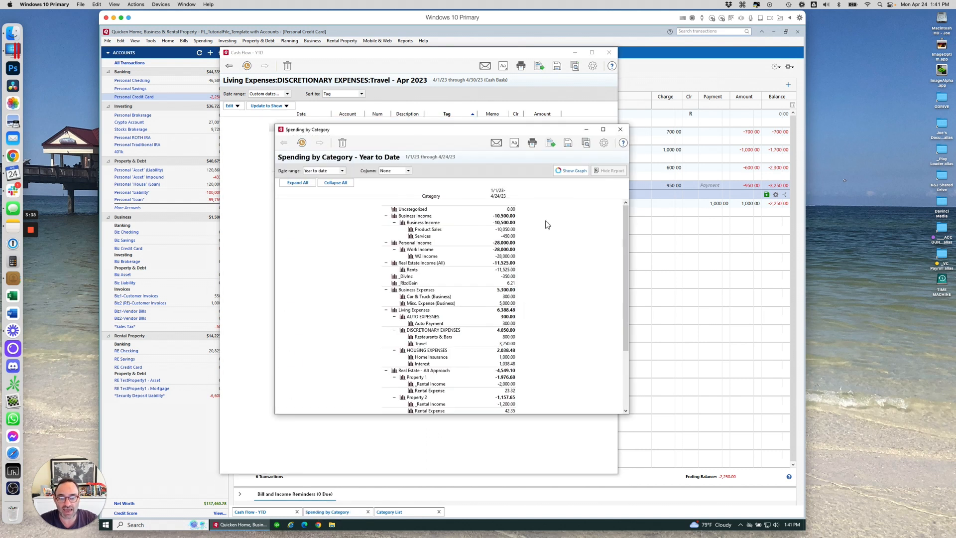
click(401, 42)
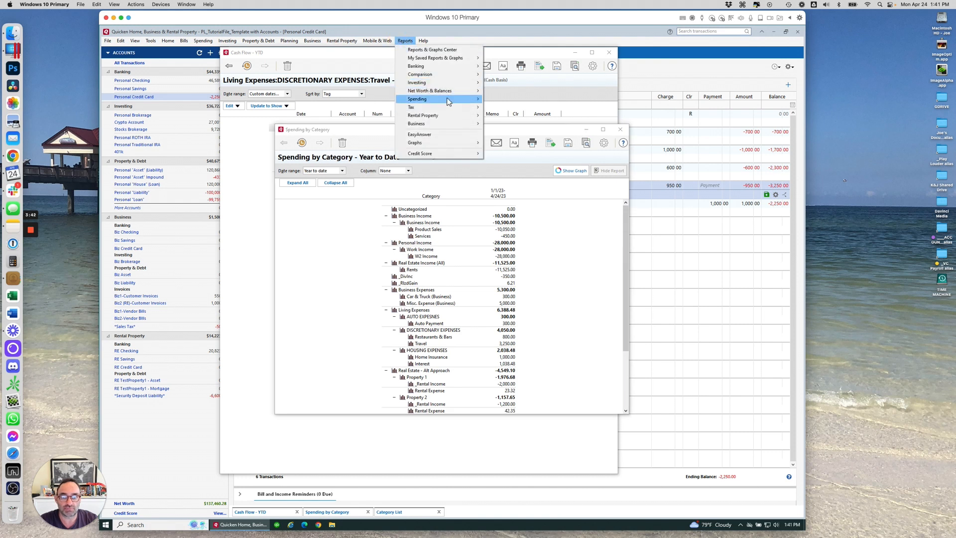
mouse_move(460, 102)
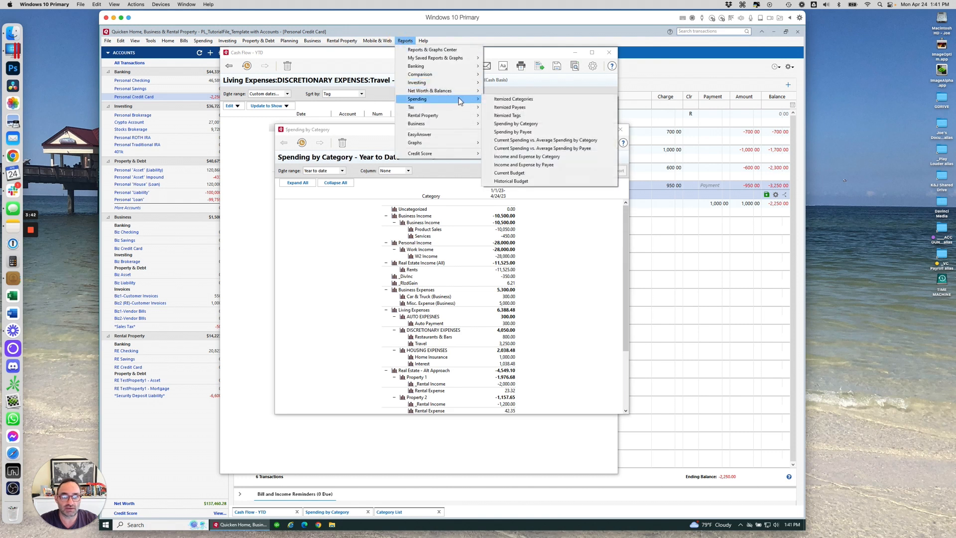
click(580, 272)
drag(625, 267, 625, 308)
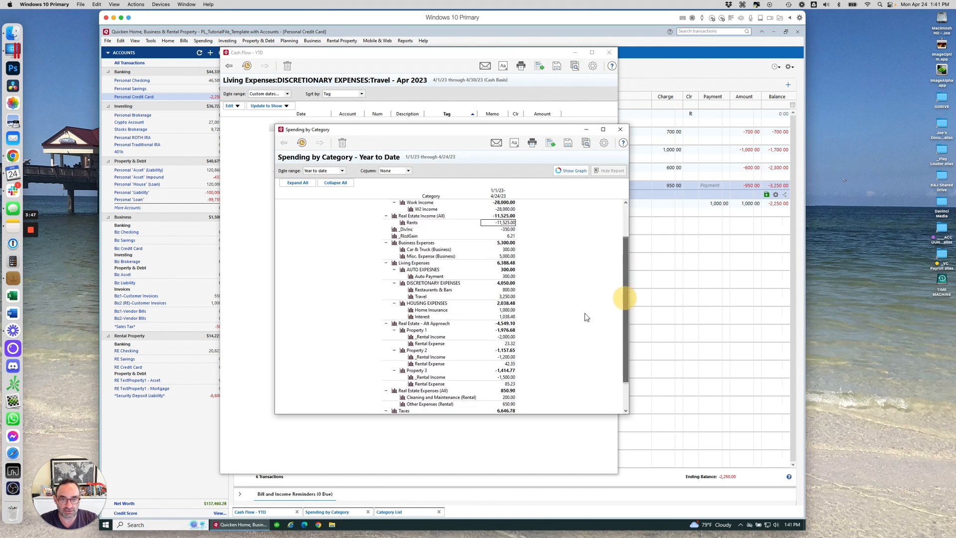
double_click(507, 297)
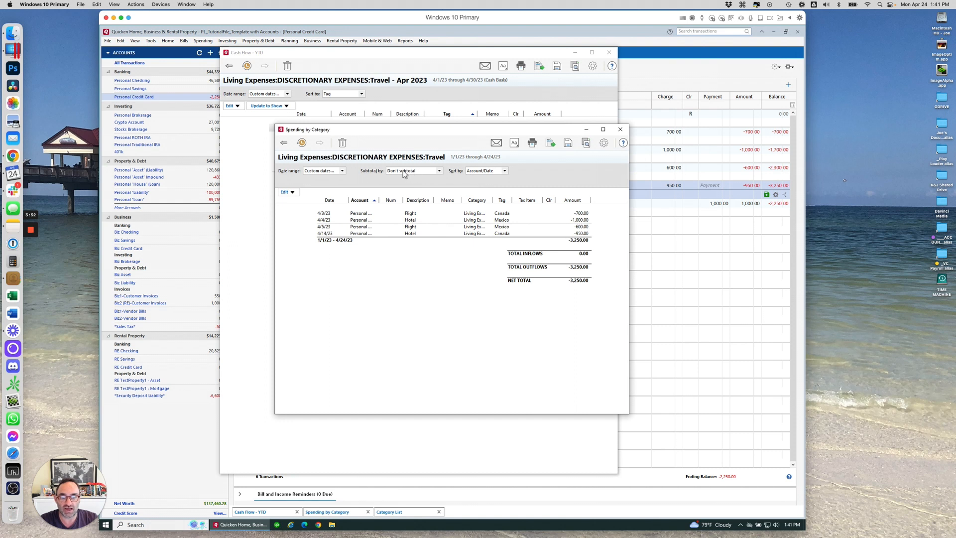
Subtotal the Travel transactions by Tag in the Spending by Category report and minimize both open reports.
click(431, 174)
click(431, 231)
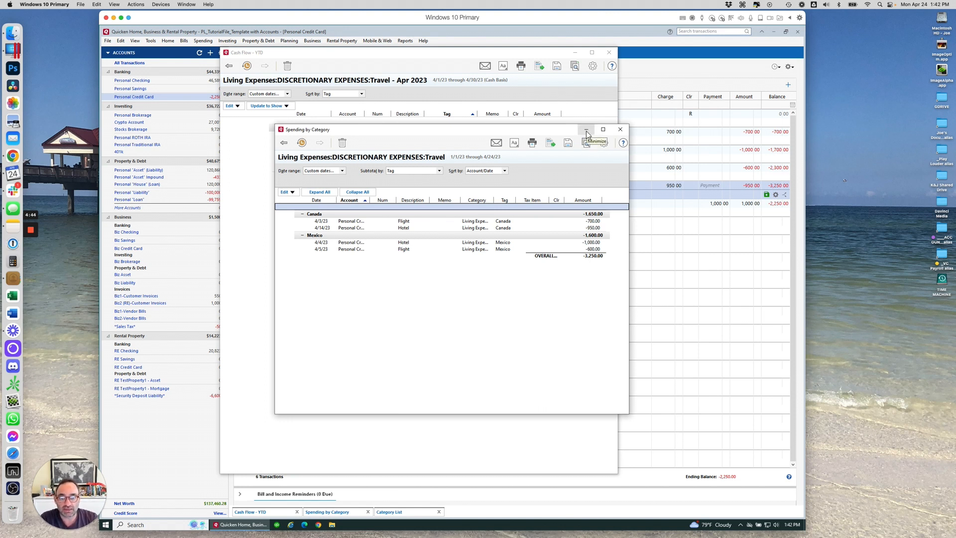
click(587, 131)
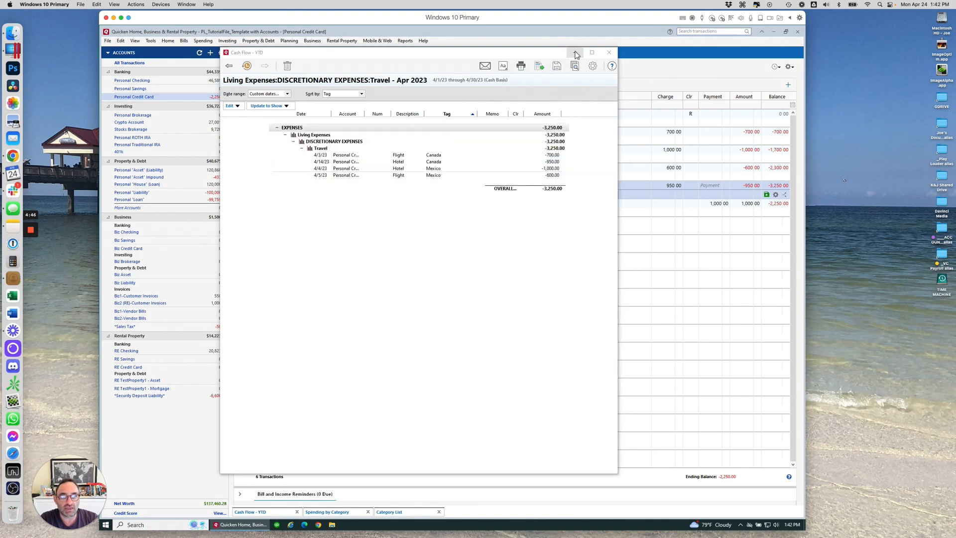
click(575, 52)
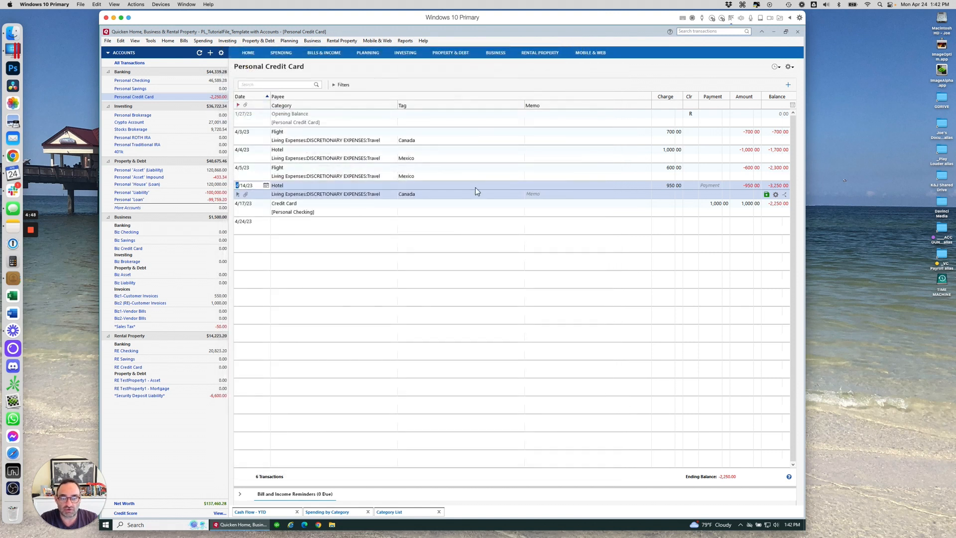
Enter a new Car Rental transaction dated 4/12/23 with a charge of 250 in the Personal Credit Card register.
click(267, 227)
click(266, 222)
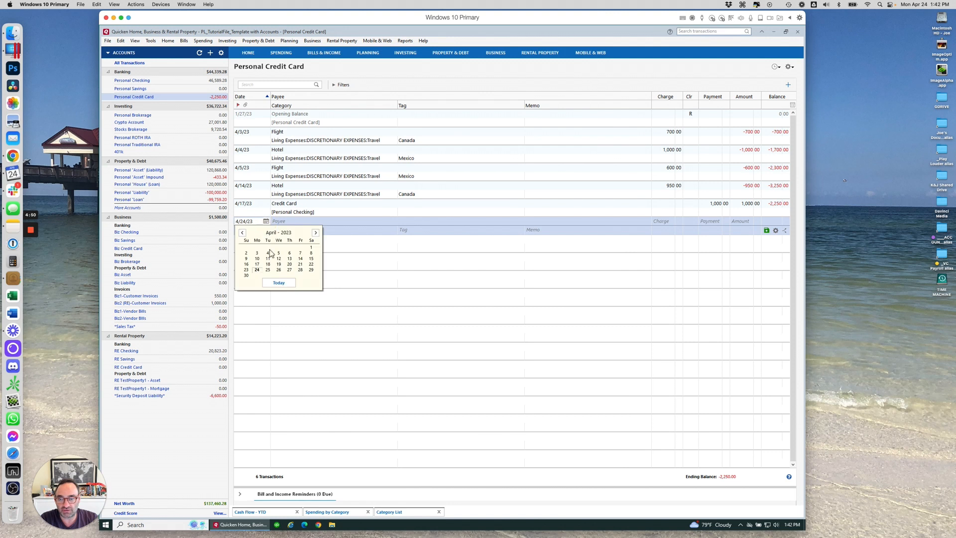
click(279, 259)
click(291, 222)
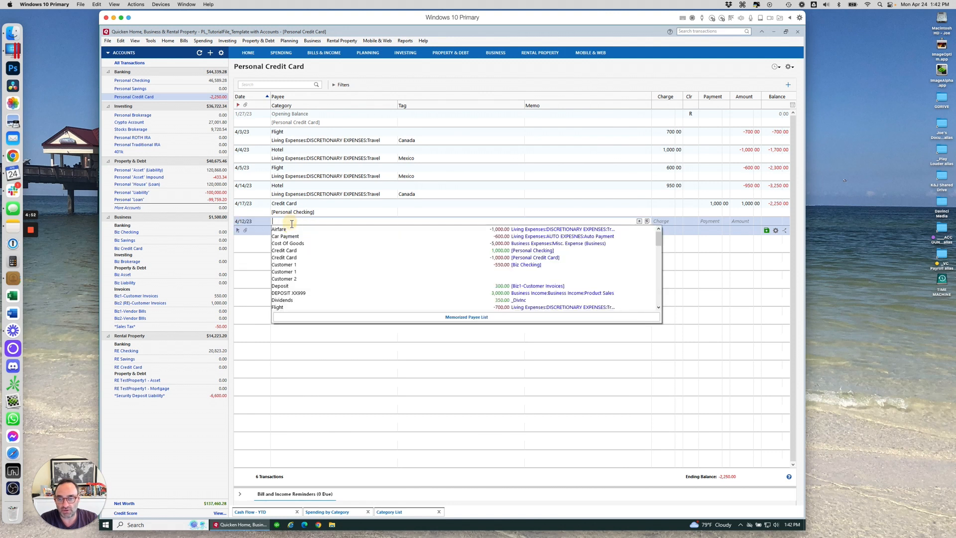
text(Car)
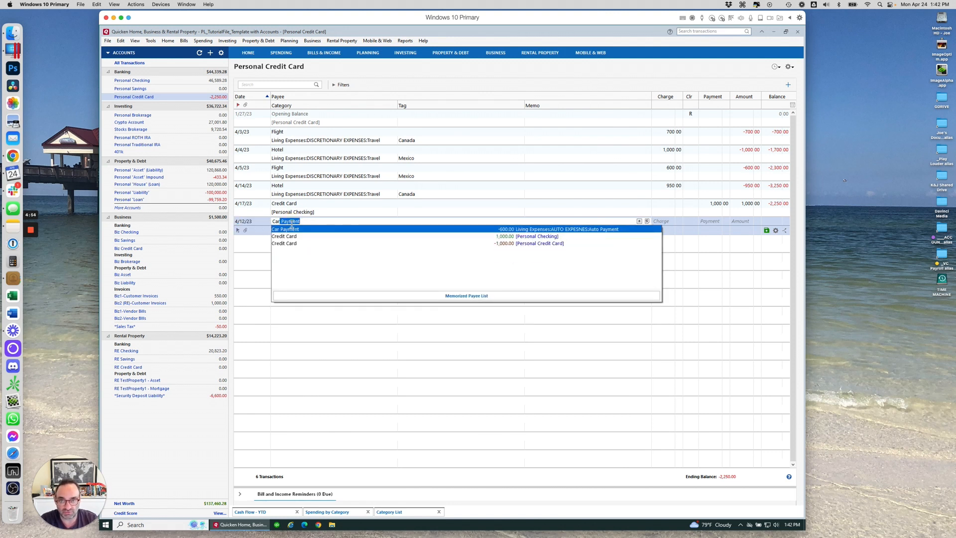
text( Ren)
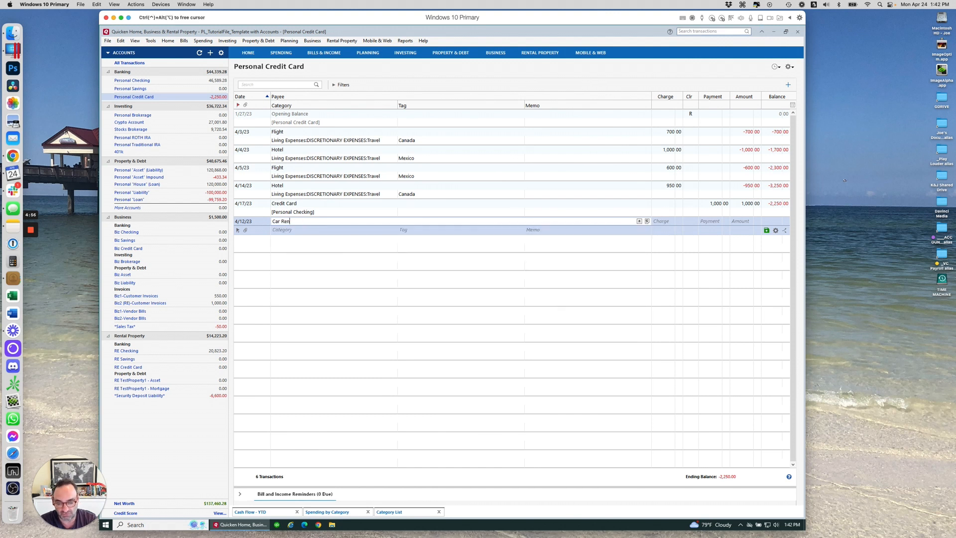
text(tal)
key(Tab)
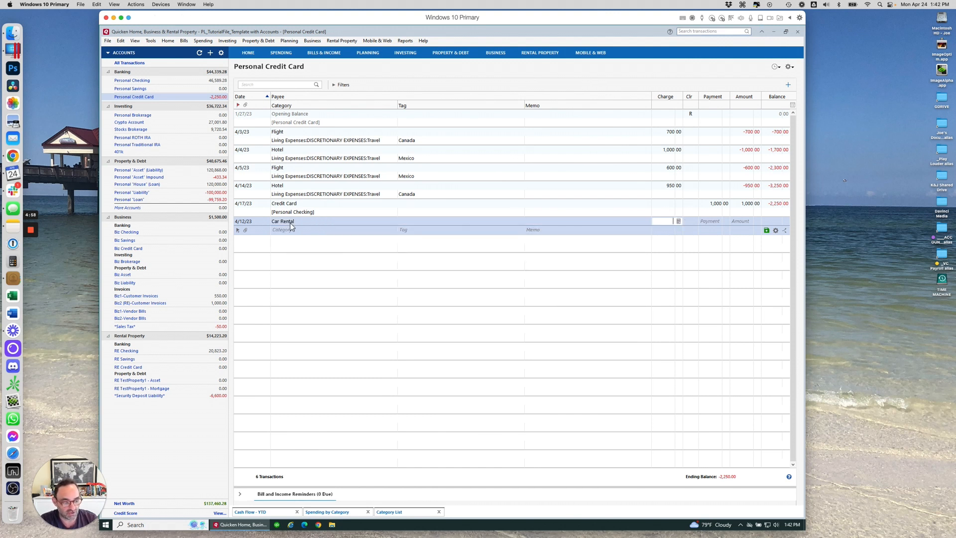
text(250)
key(Tab)
Categorize the Car Rental transaction as Travel under the discretionary living expenses.
click(293, 231)
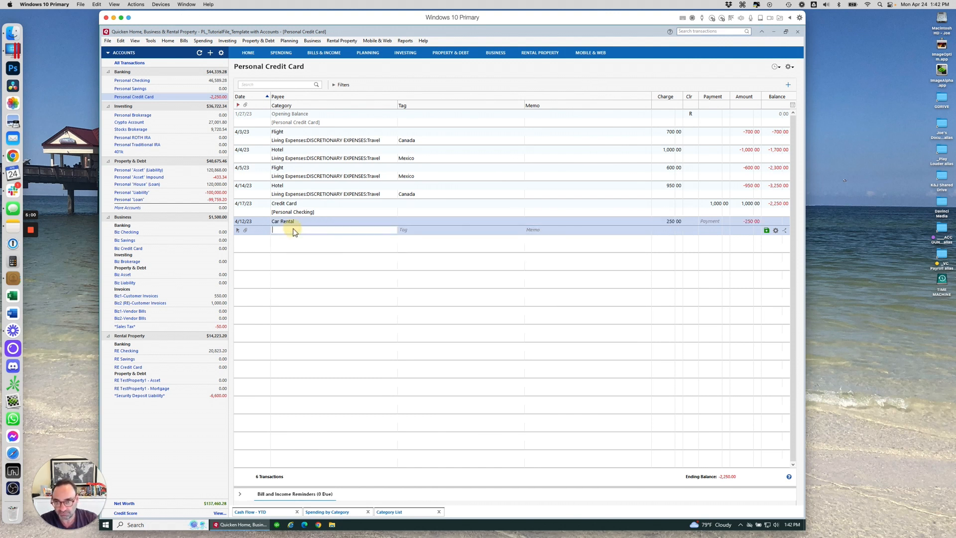
text(Travel (Business)
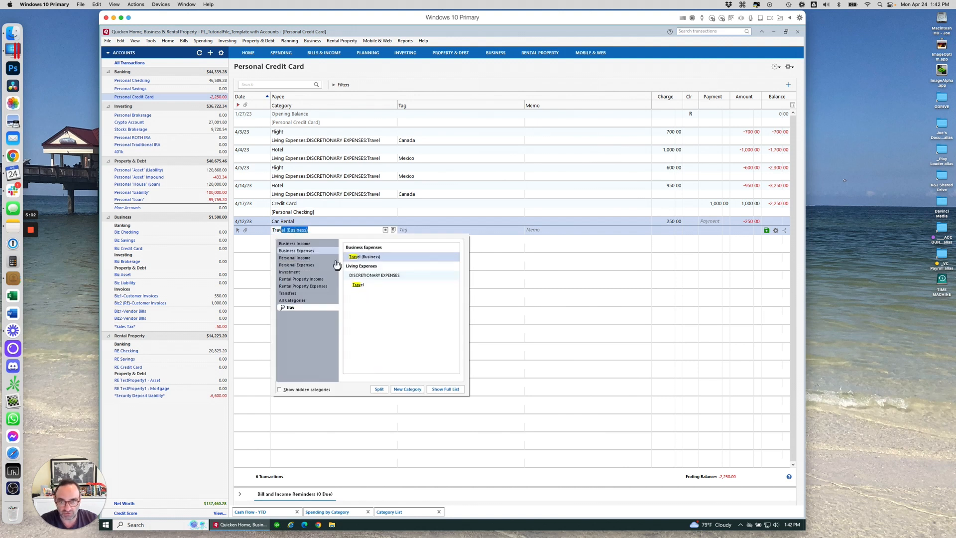
click(358, 285)
Enter Disneyland as a new tag for the Car Rental transaction.
click(420, 230)
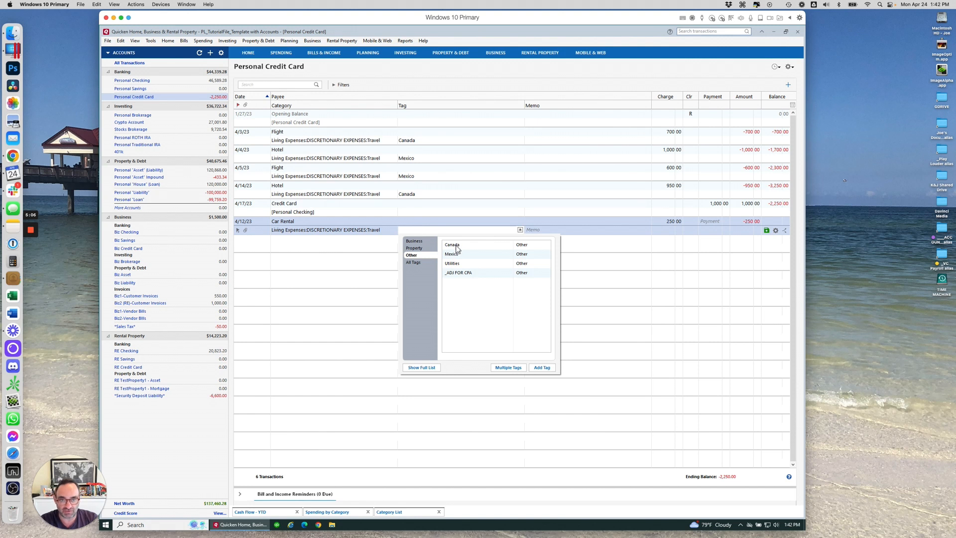
click(426, 230)
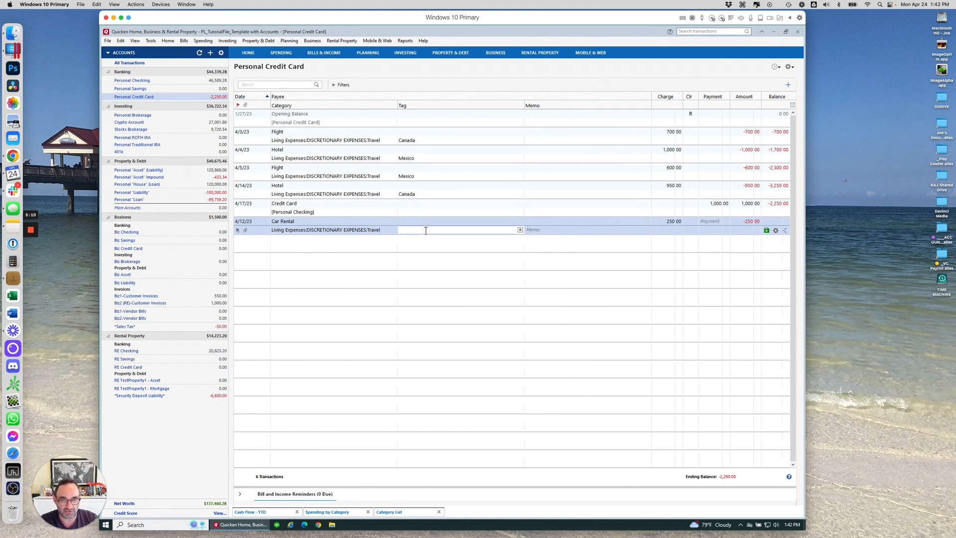
text(Florida)
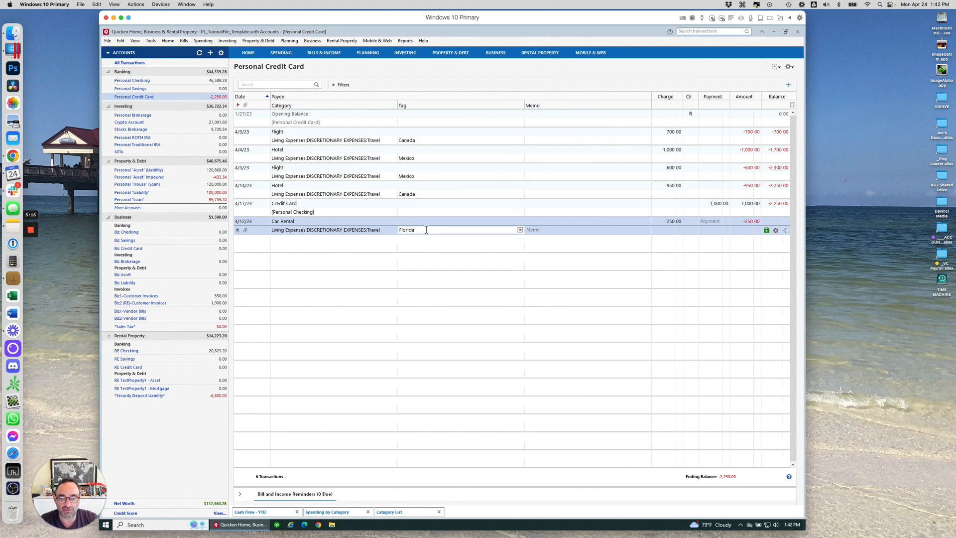
drag(426, 230, 394, 230)
text(Dis)
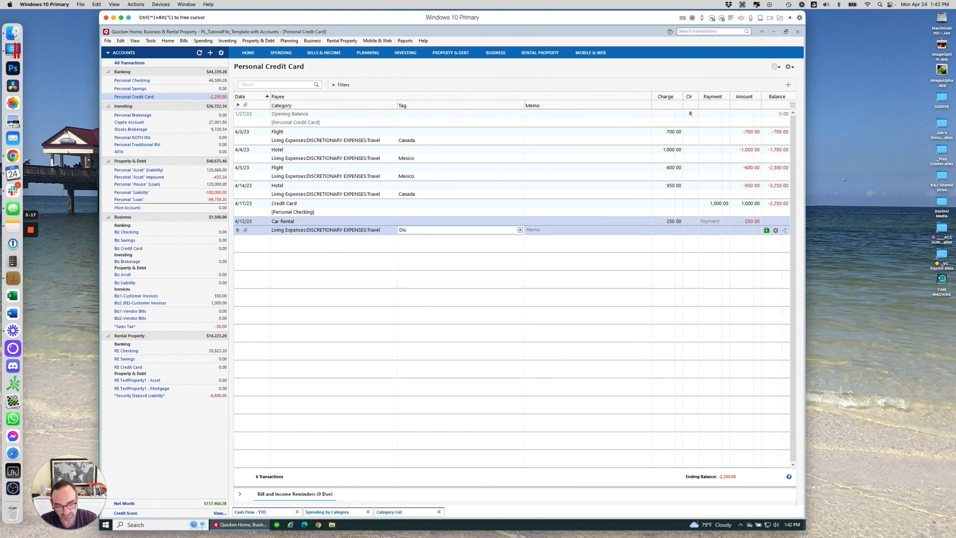
text(neyland)
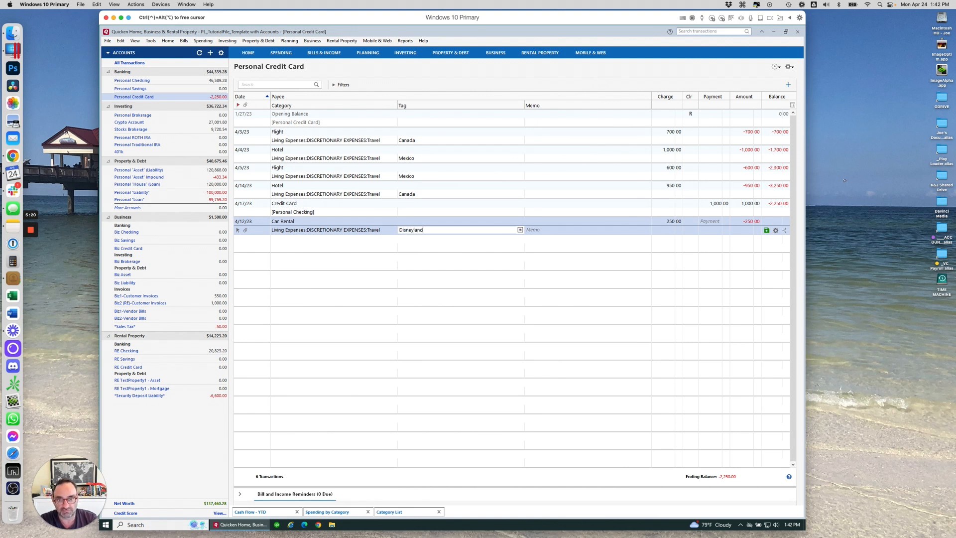
key(Tab)
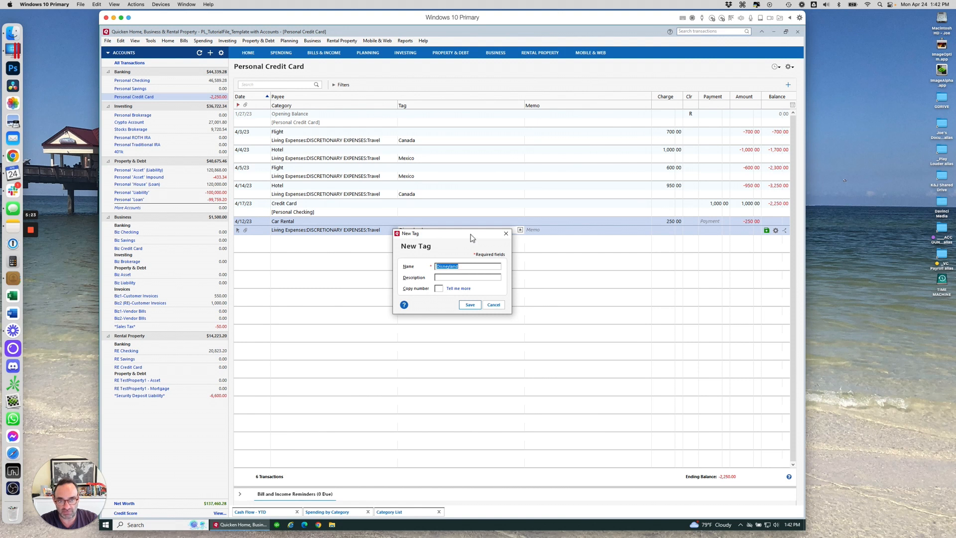
drag(482, 233, 479, 251)
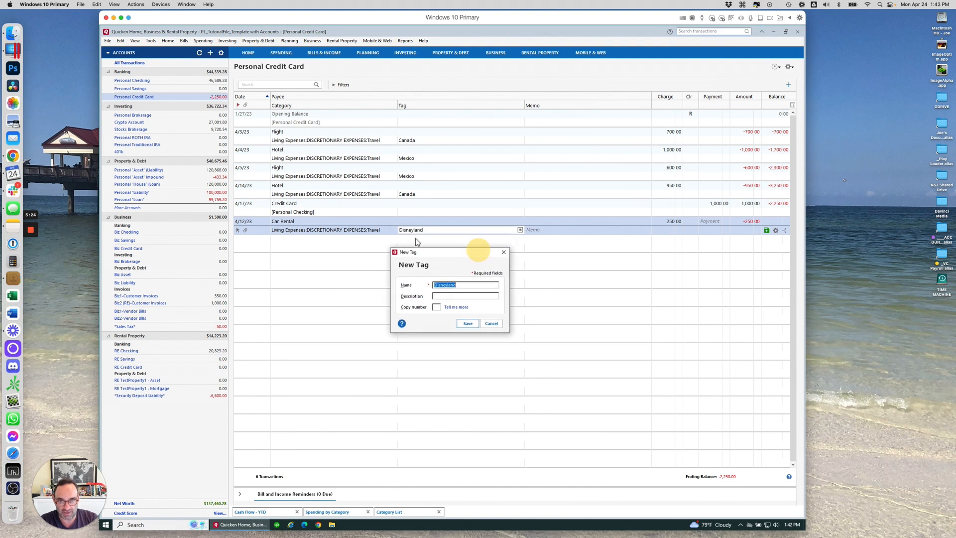
click(493, 324)
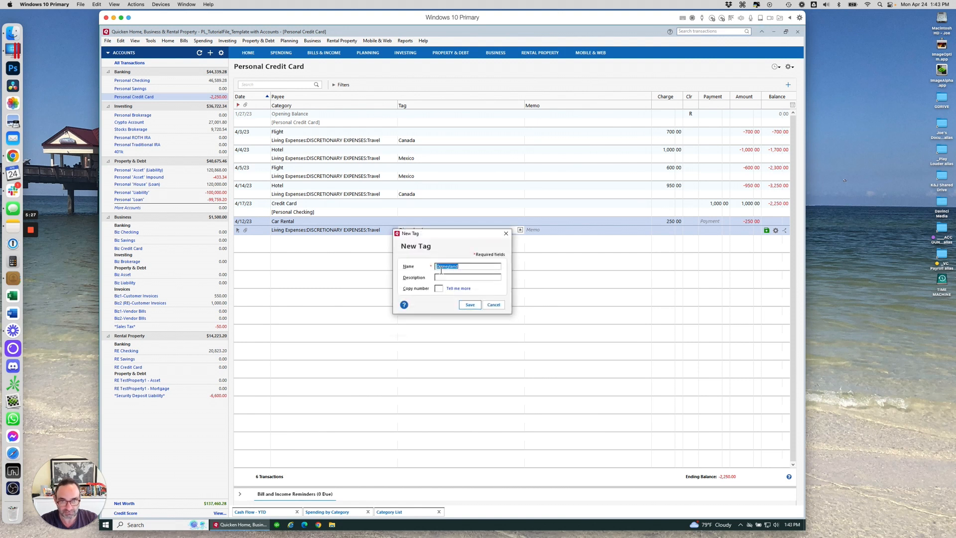
click(492, 303)
click(542, 233)
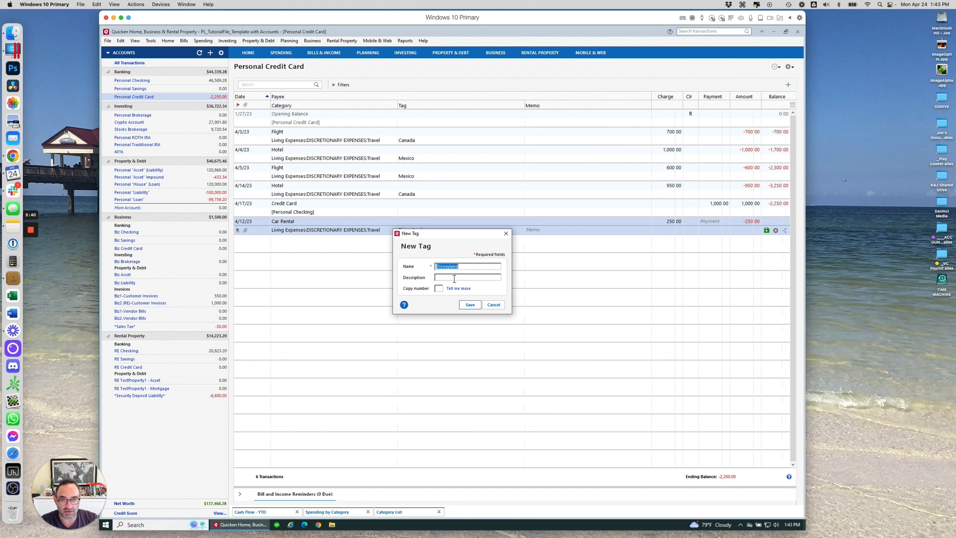
Give the new Disneyland tag the description Travel and save it together with the Car Rental transaction.
click(455, 278)
text(Trave)
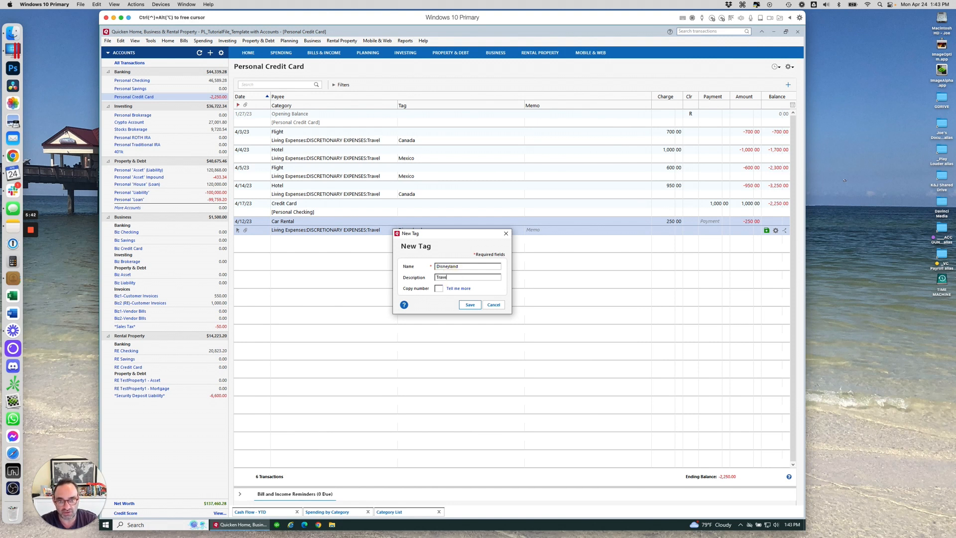
text(l)
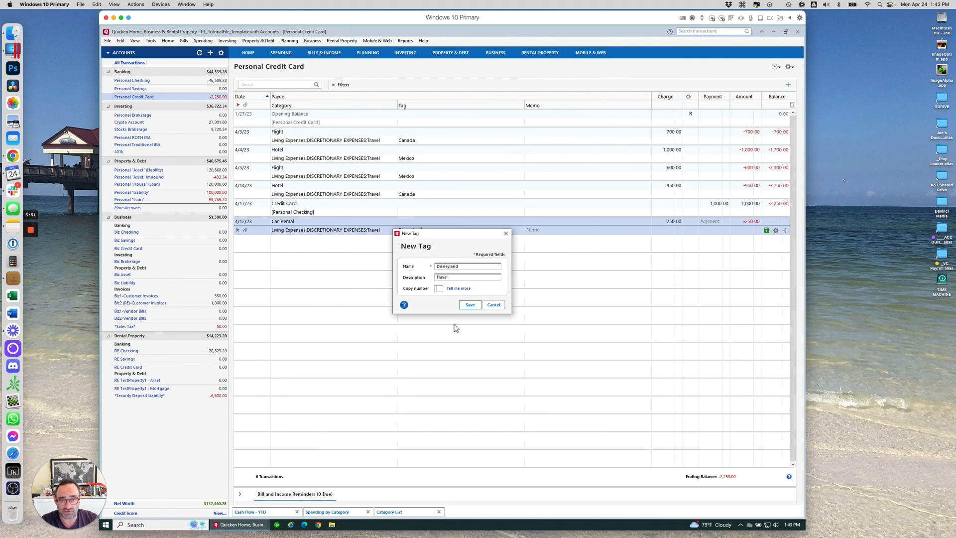
click(472, 307)
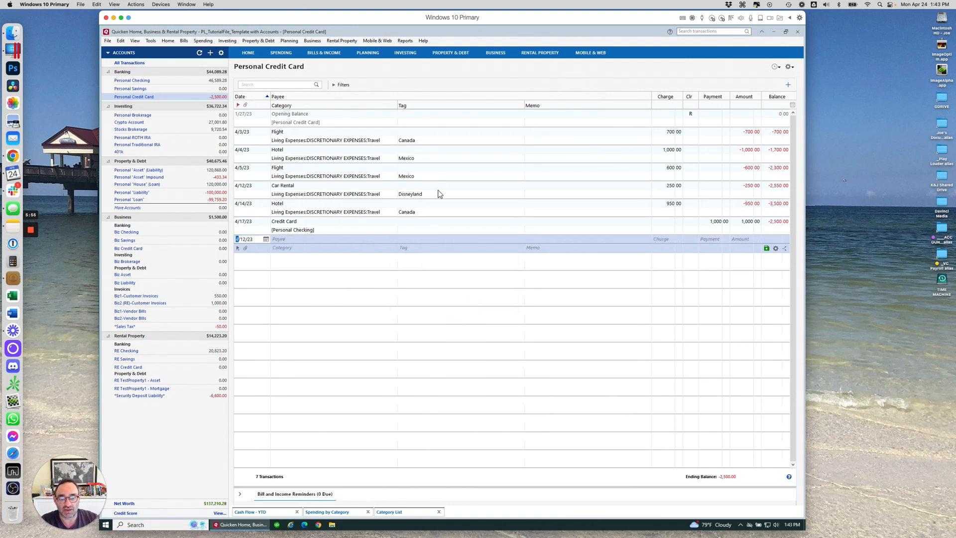
Review the descriptions of the Canada, Disneyland and Mexico tags in the Tag List, and close the list.
click(151, 42)
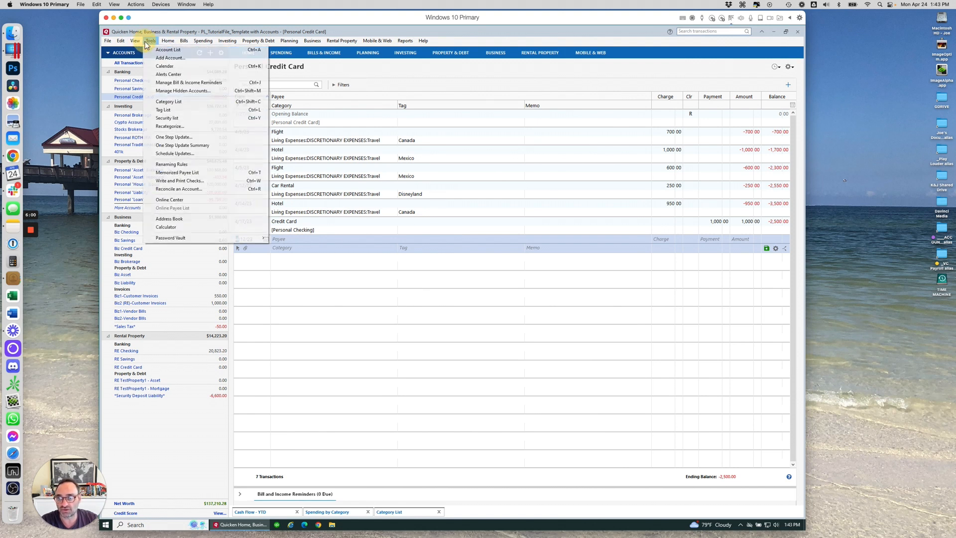
click(176, 112)
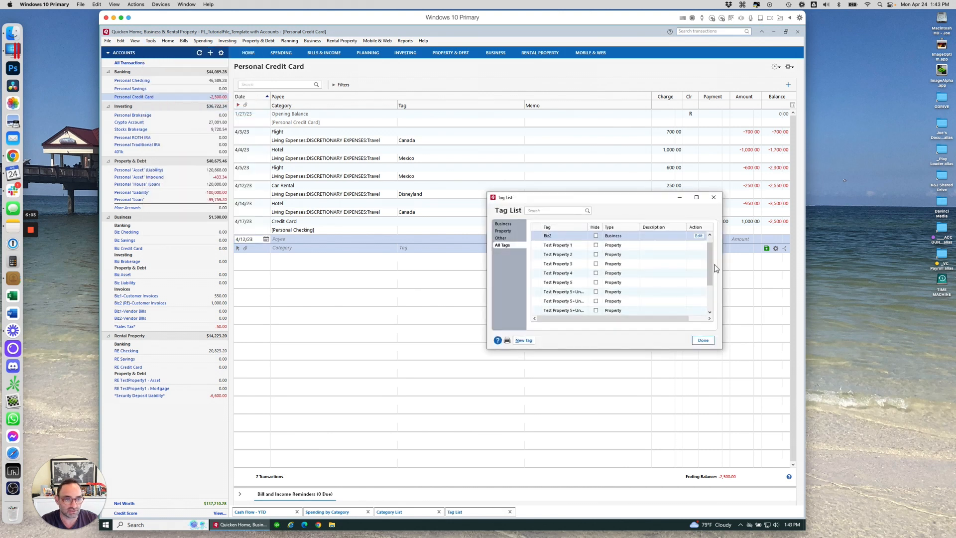
drag(710, 269, 710, 297)
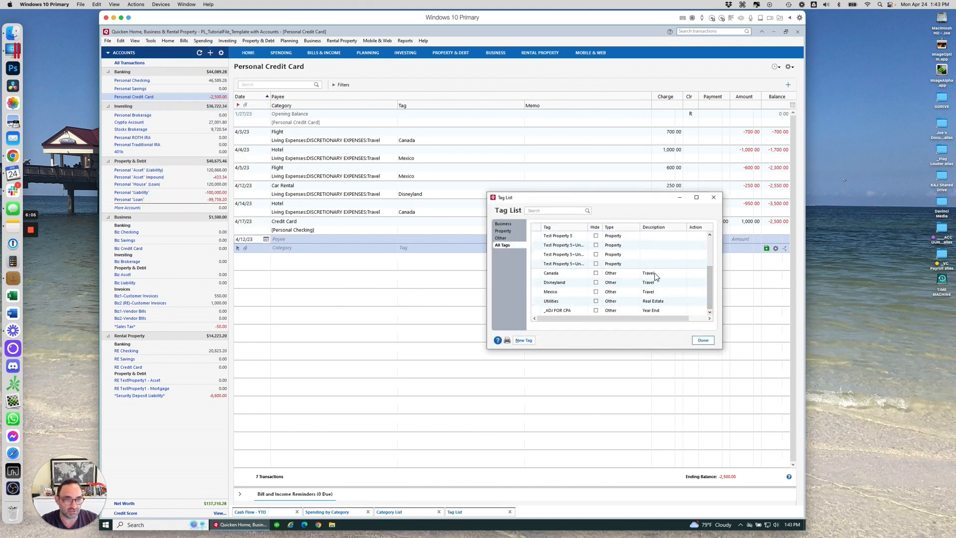
click(659, 228)
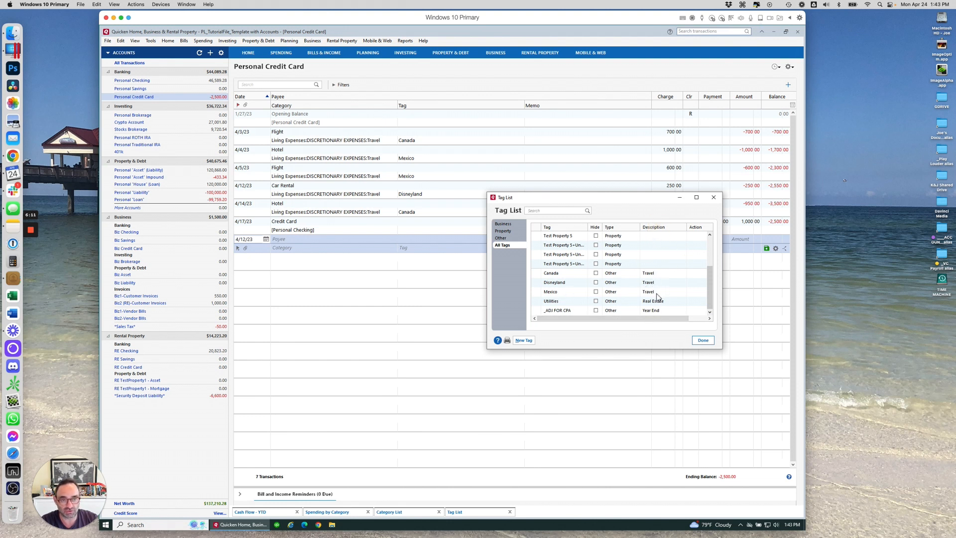
click(714, 197)
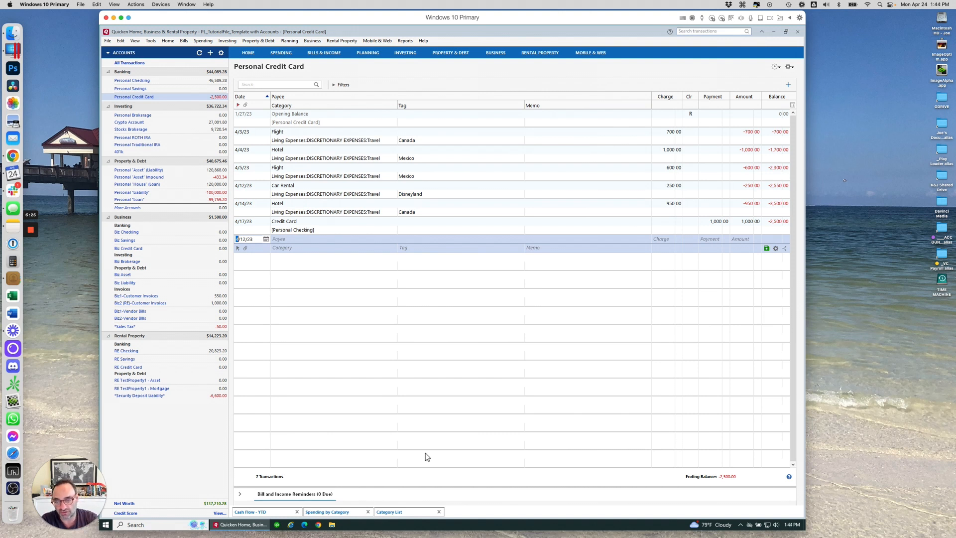
Reopen the Cash Flow - YTD report, return from the Travel detail to the full report, review its category sections, and minimize it.
click(267, 513)
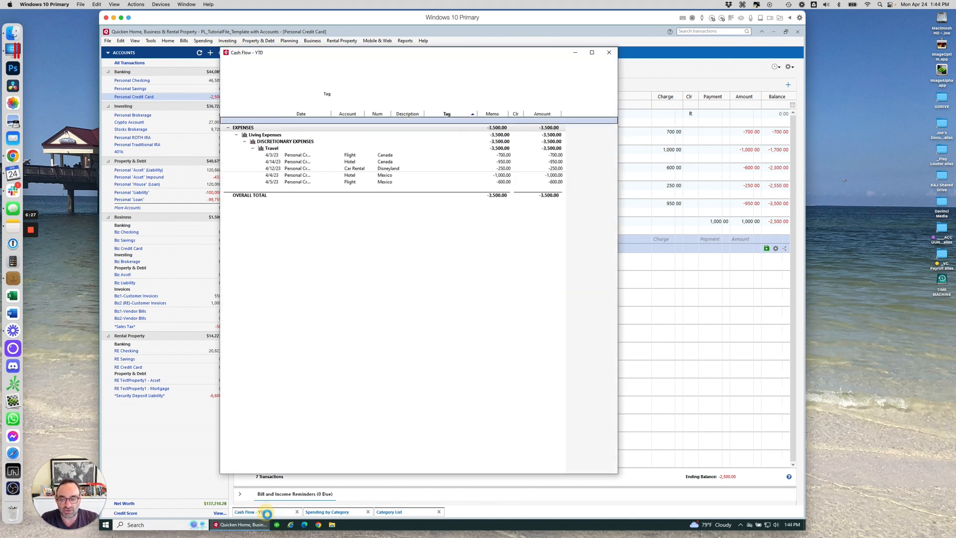
click(229, 66)
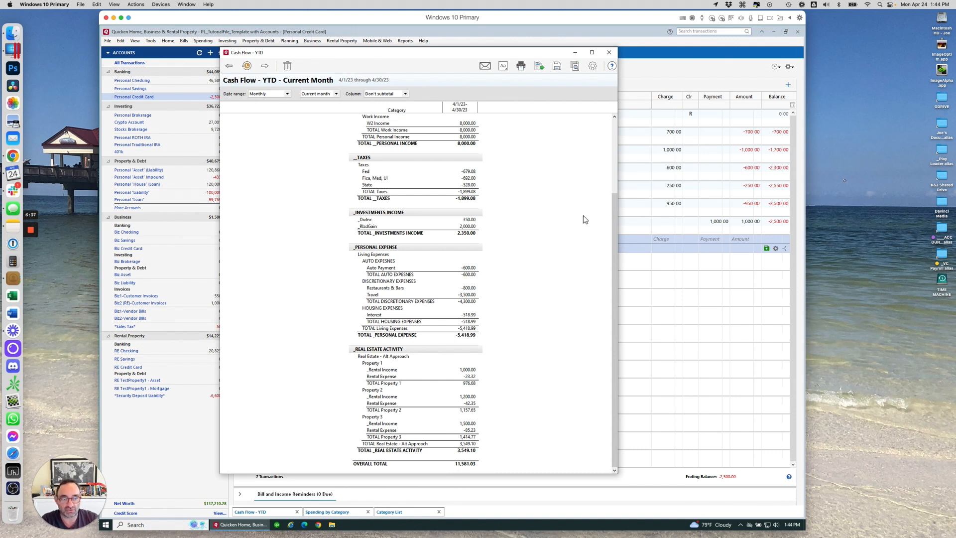
click(618, 148)
scroll(614, 133, up, 2)
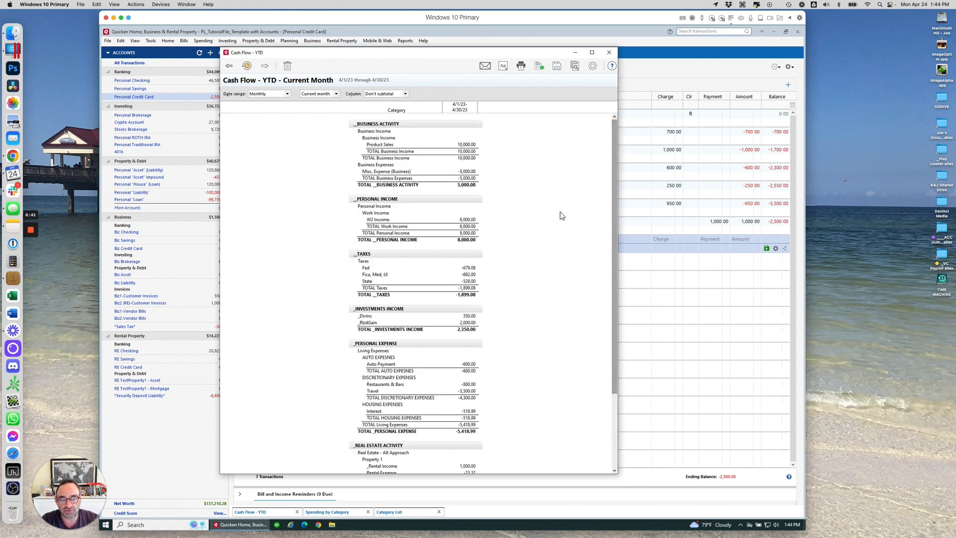
drag(614, 173, 611, 210)
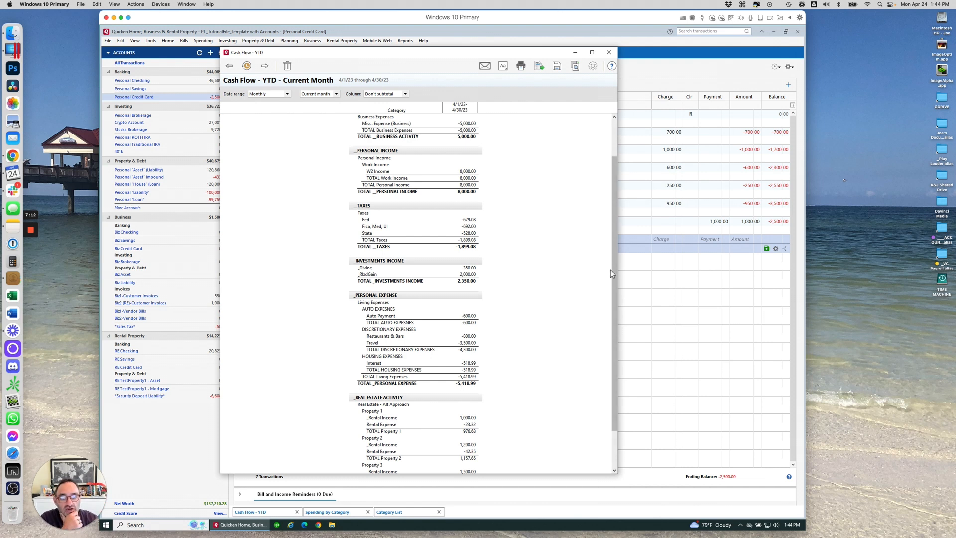
scroll(611, 269, down, 1)
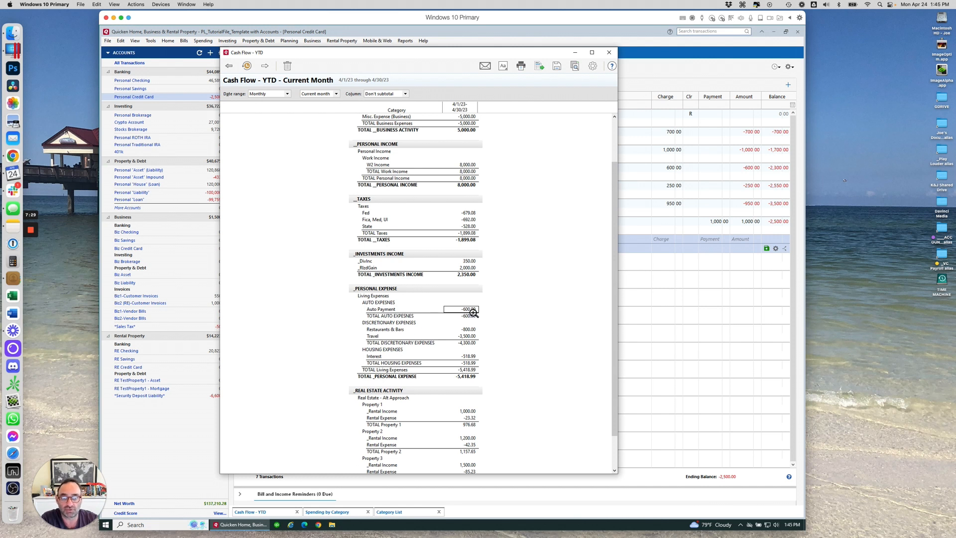
click(575, 54)
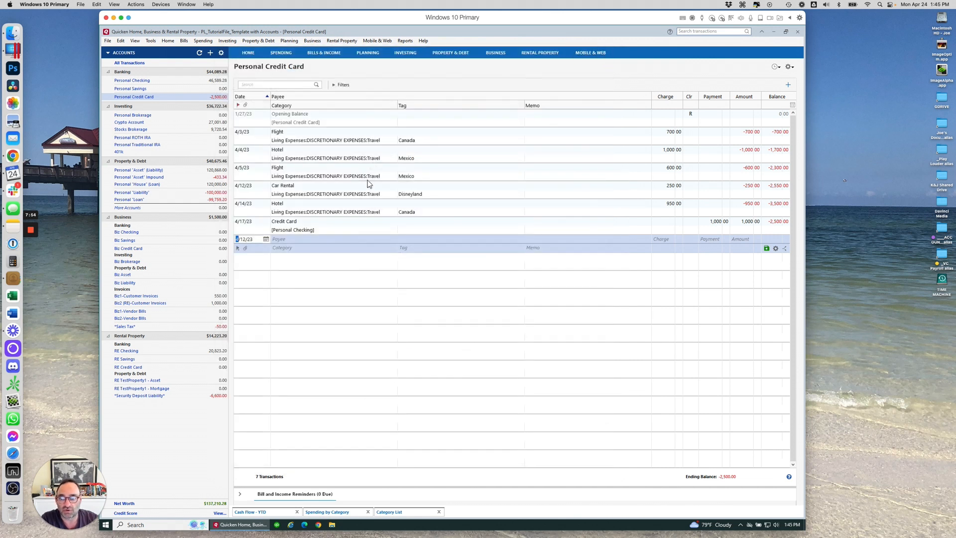
Open the hidden JOURNAL ENTRIES account and the split details of its JOURNAL ENTRY USING TAGS transaction.
click(128, 209)
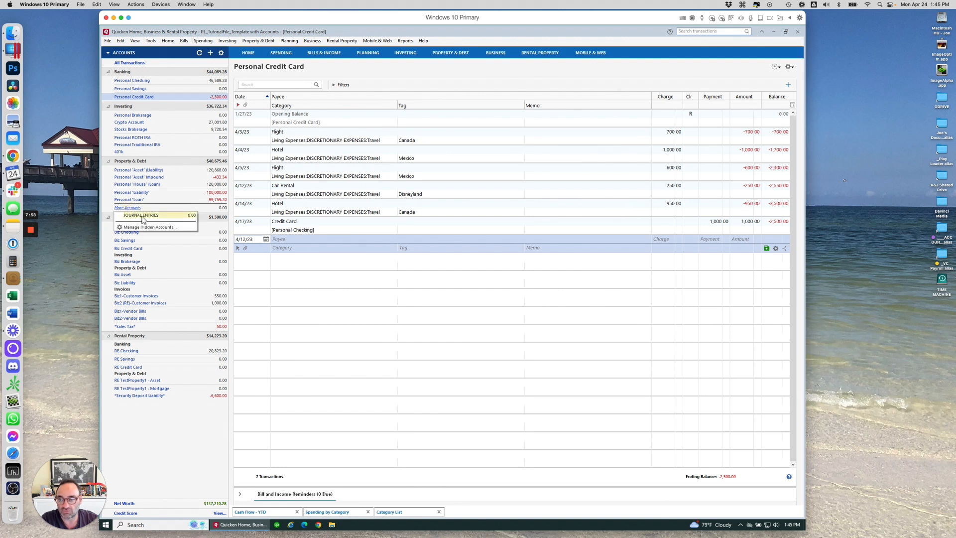
click(141, 216)
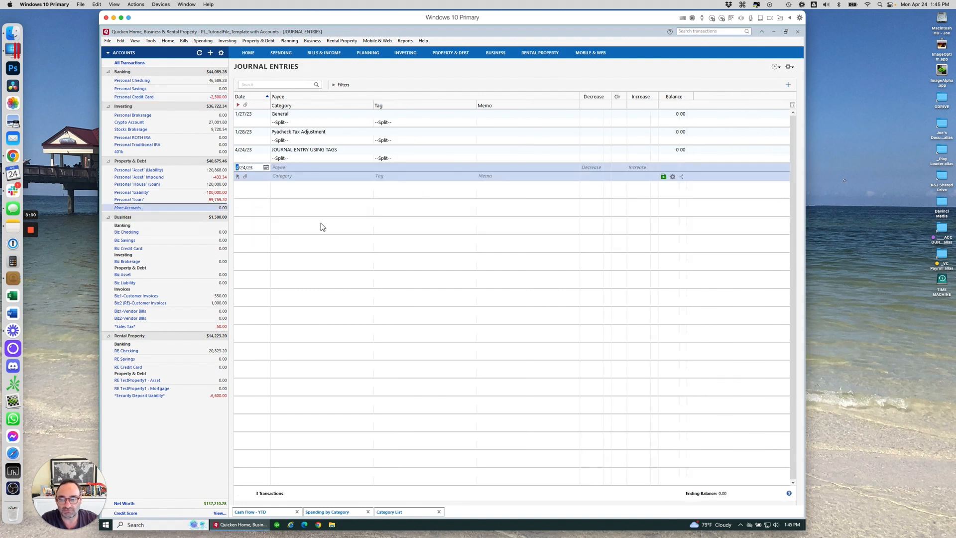
click(339, 159)
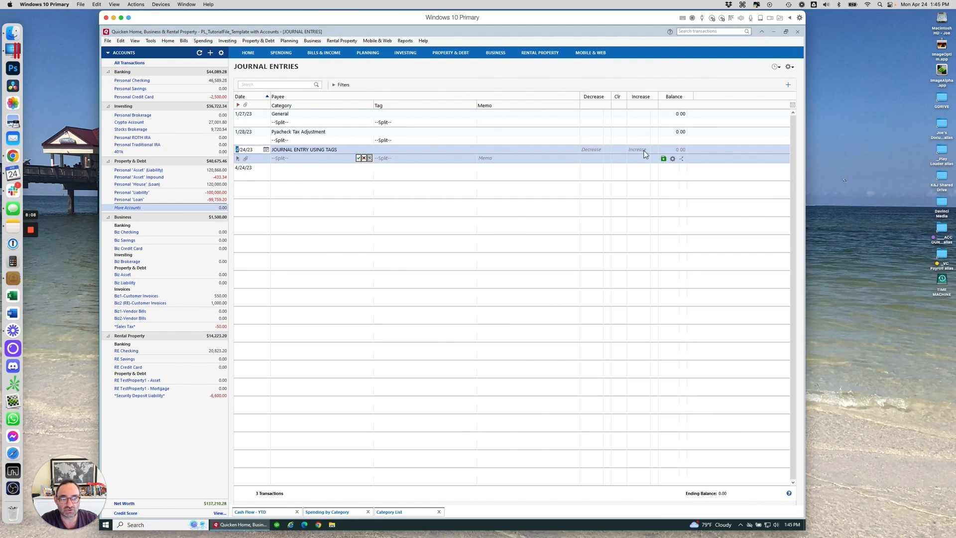
click(359, 158)
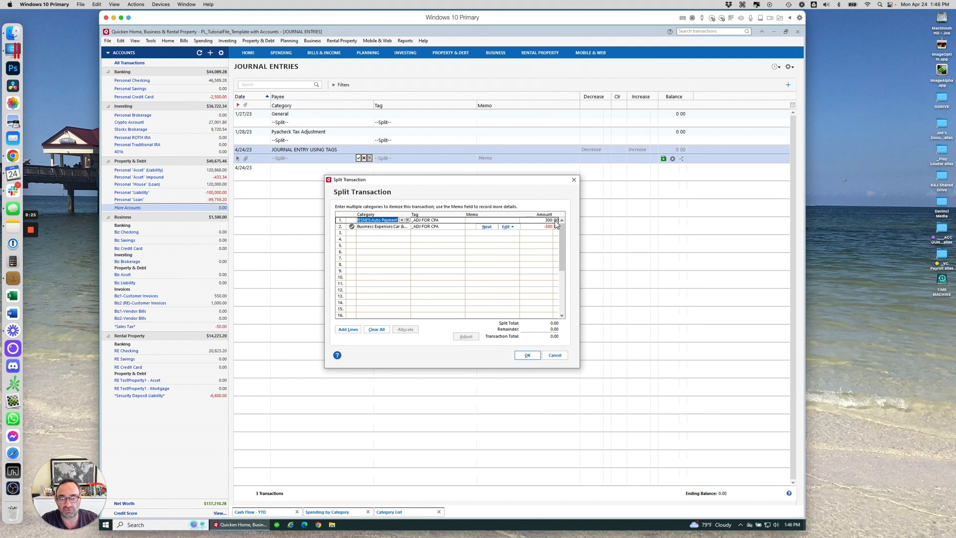
Look up the first split line's Auto Payment category within the living expenses of the category list, leaving the selection as it is.
click(402, 220)
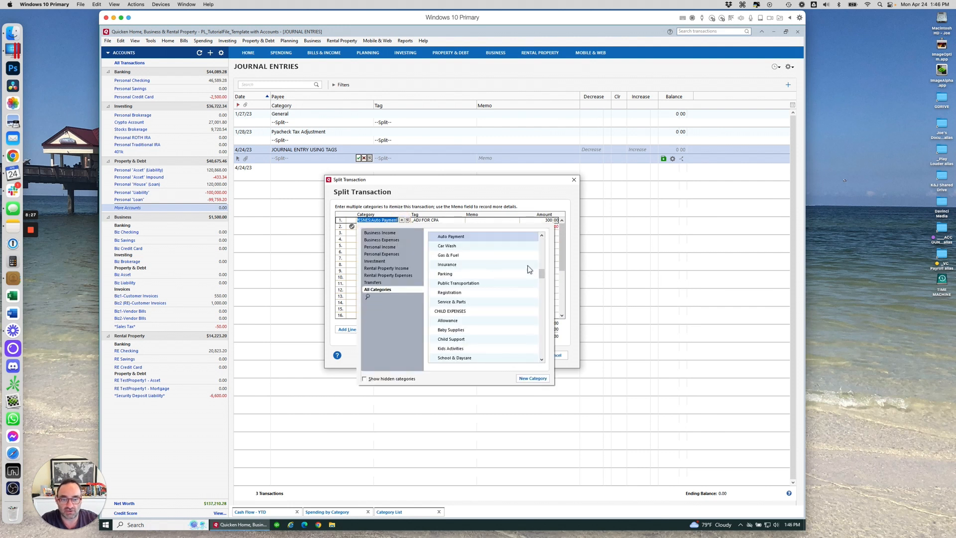
click(542, 235)
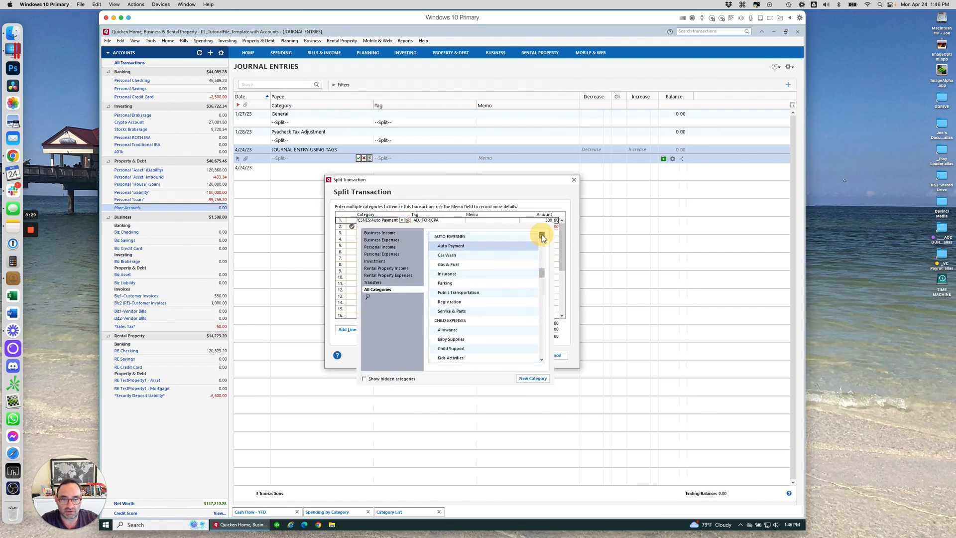
click(542, 236)
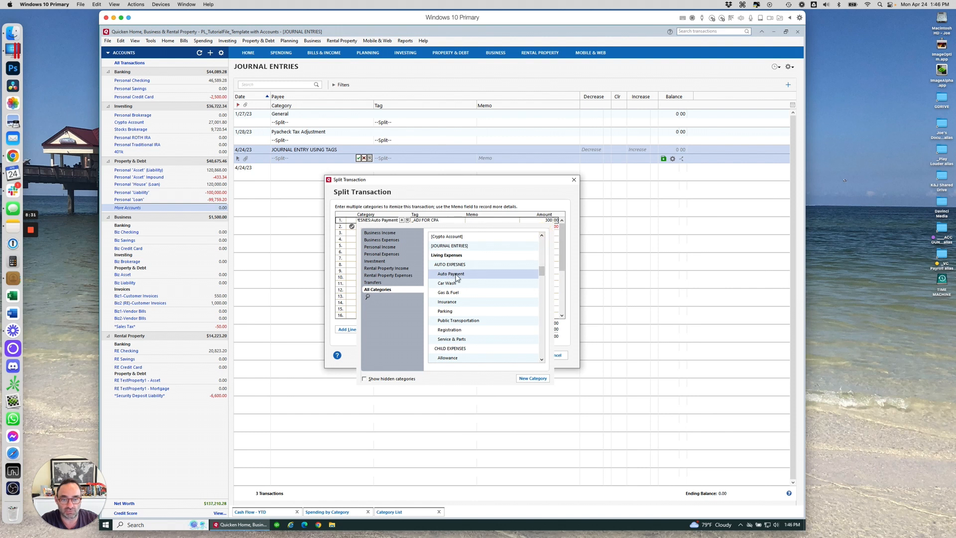
click(541, 221)
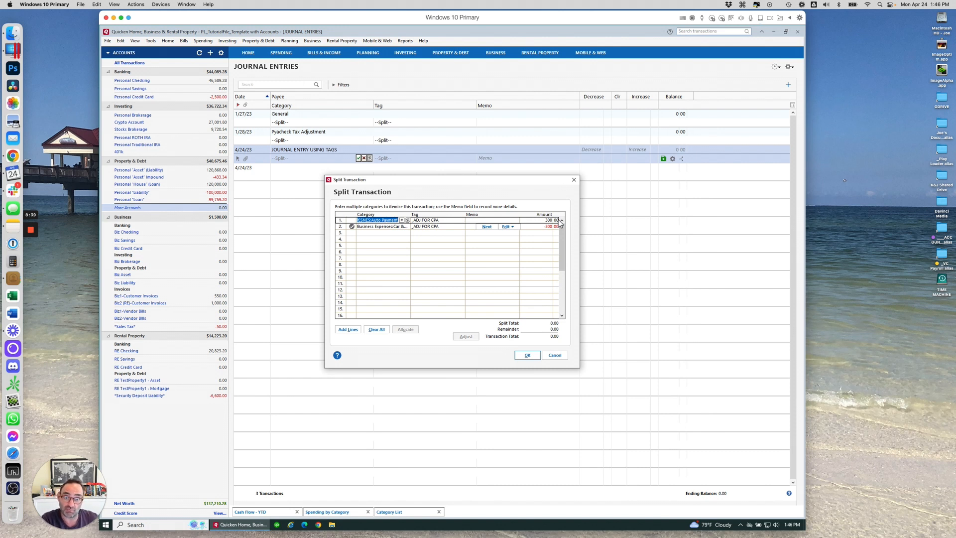
Look up the second split line's Car & Truck category within the business expenses of the category list, leaving the selection as it is.
click(393, 227)
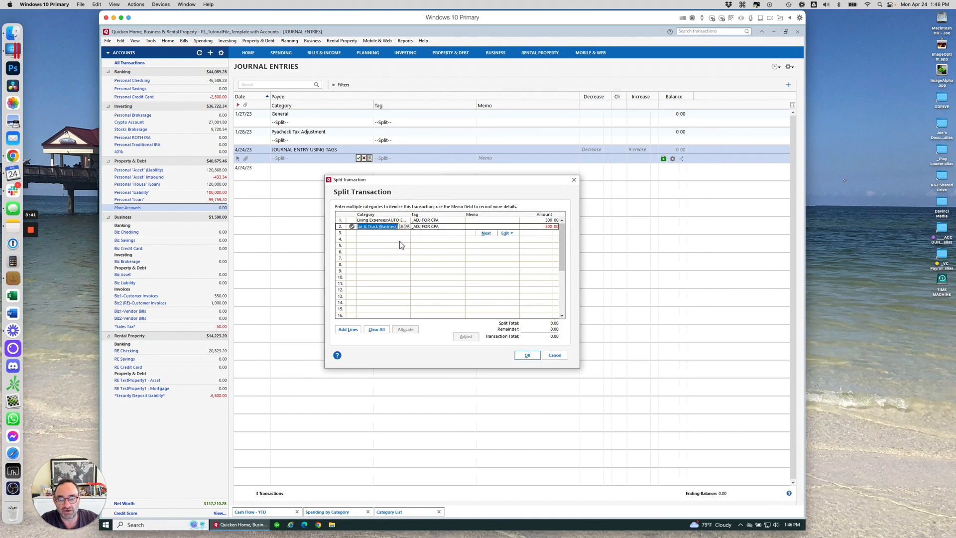
click(402, 227)
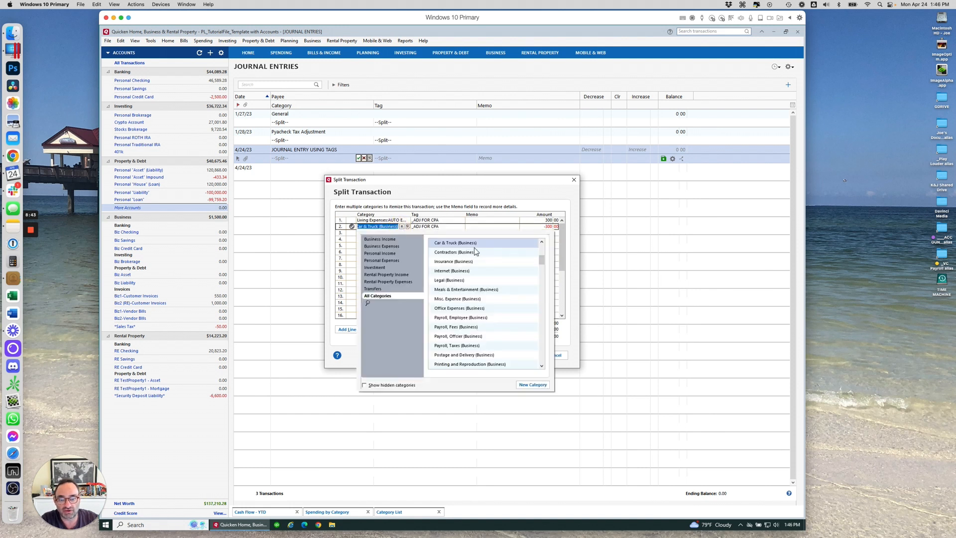
click(542, 243)
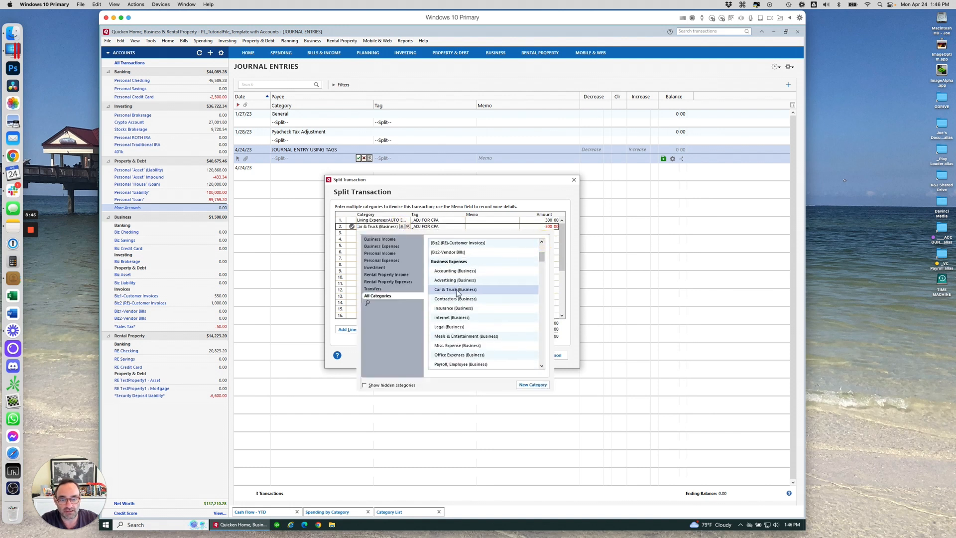
click(489, 188)
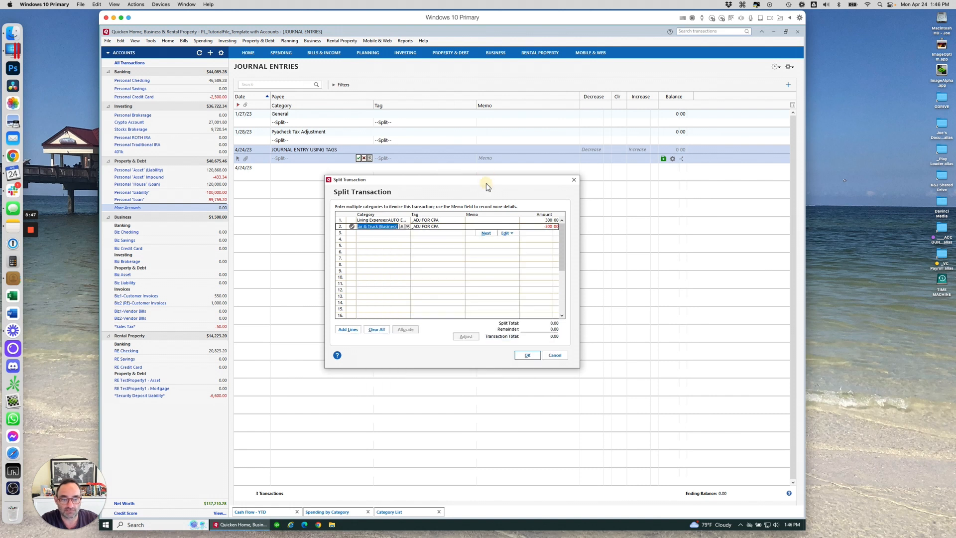
Examine the _ADJ FOR CPA tag on both split lines, and close the split and the journal entry.
click(449, 221)
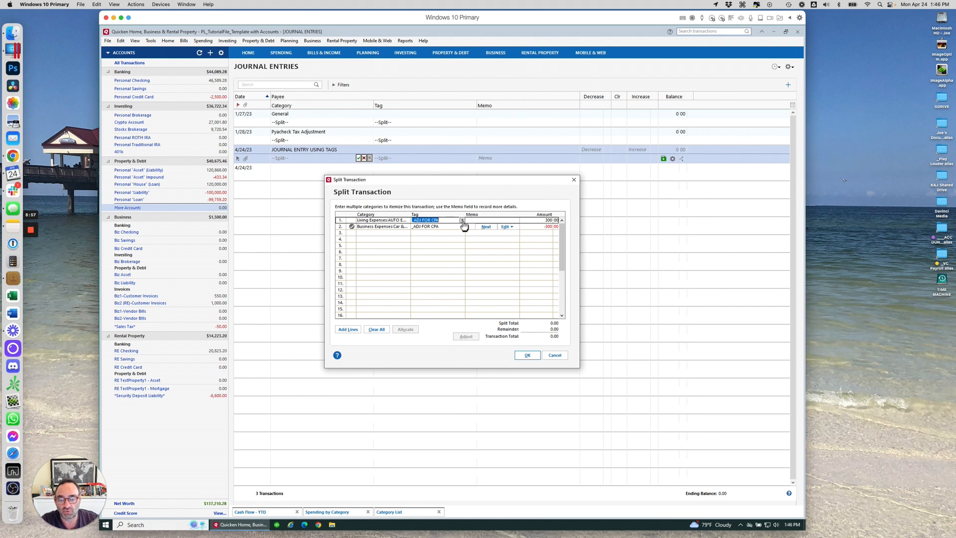
click(462, 221)
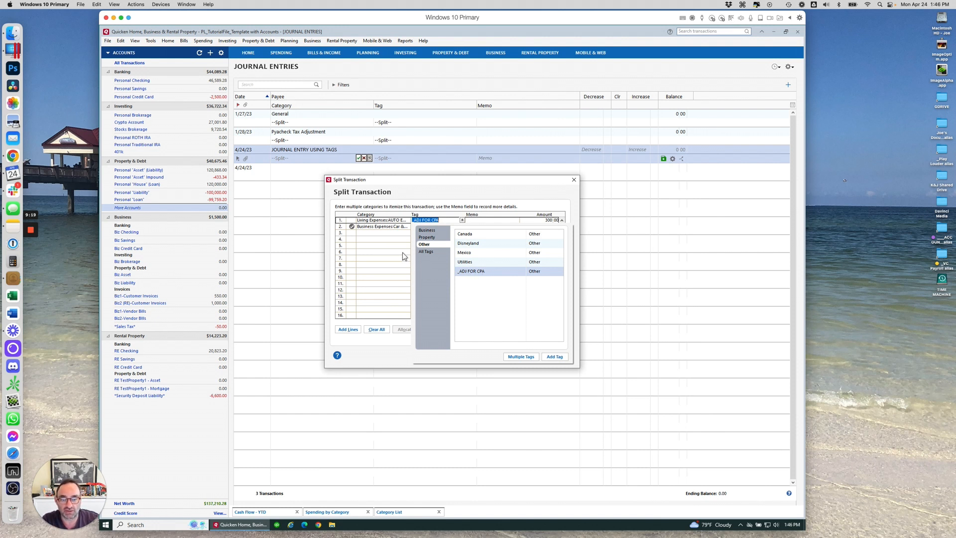
click(377, 228)
click(426, 227)
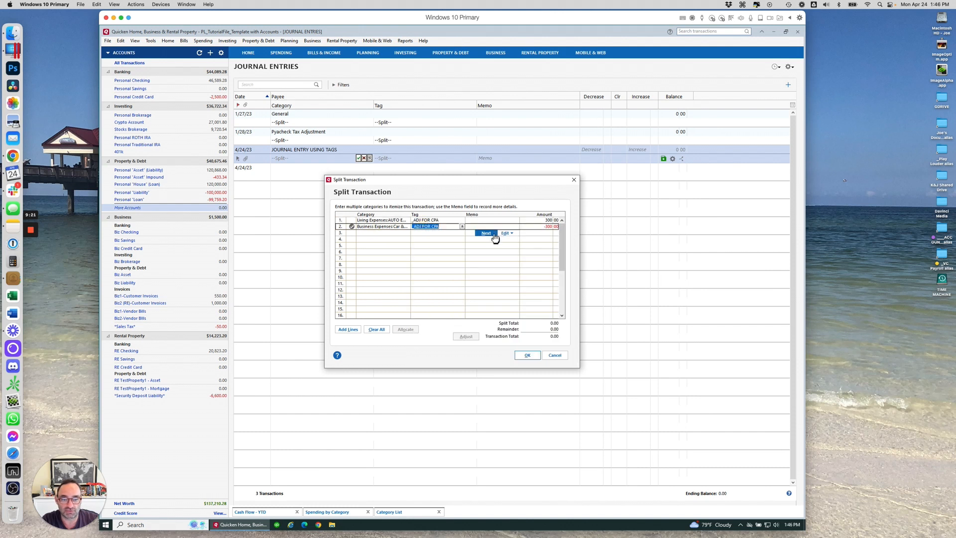
click(527, 355)
key(Return)
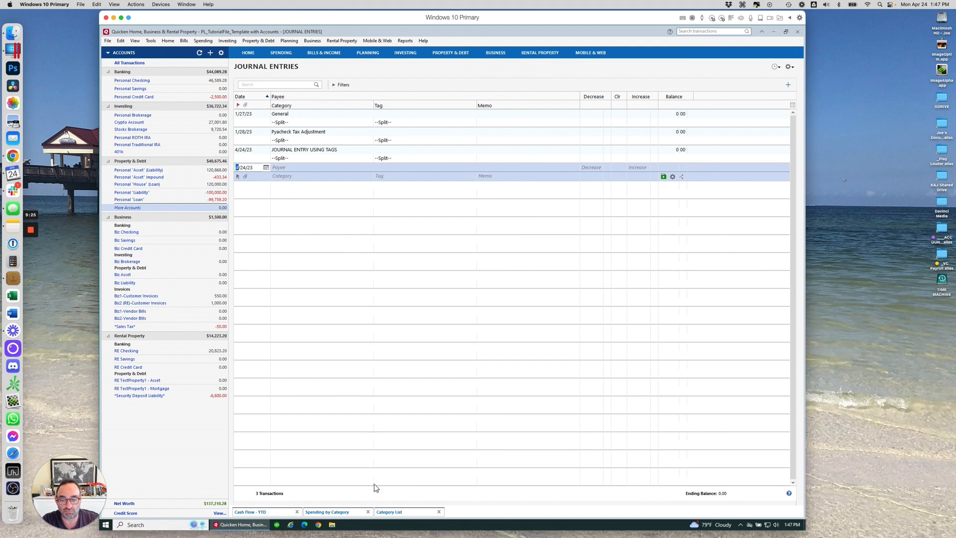
Restore the Cash Flow - YTD report and review it from the business activity down to the Auto Payment expense.
click(262, 513)
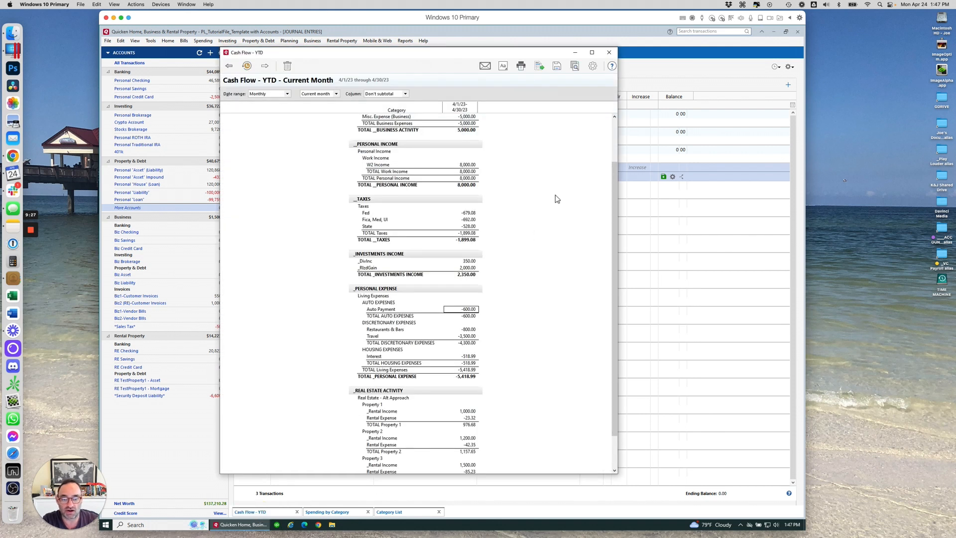
scroll(618, 157, up, 1)
scroll(617, 149, up, 3)
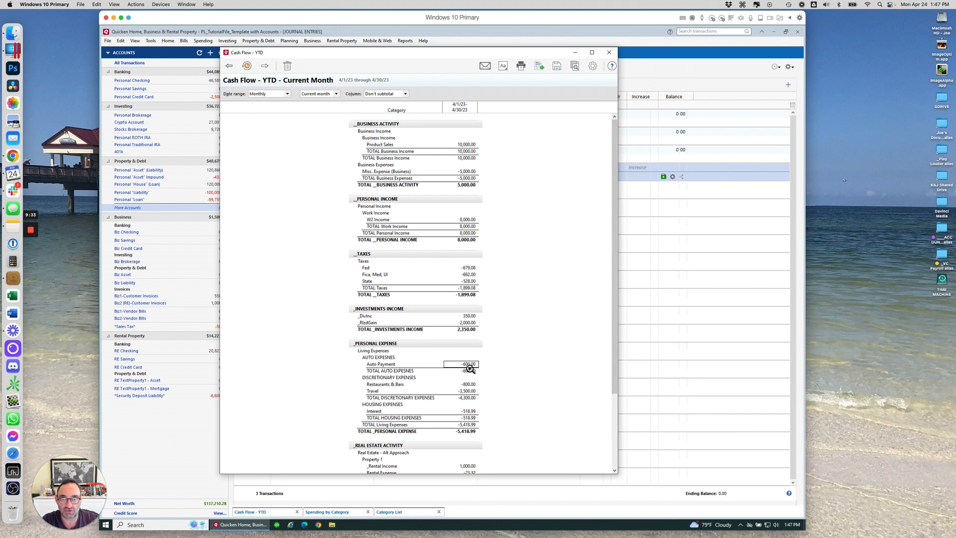
Customize the Cash Flow - YTD report to include the _ADJ FOR CPA tag, widening the tag name column in the tag selection.
click(593, 66)
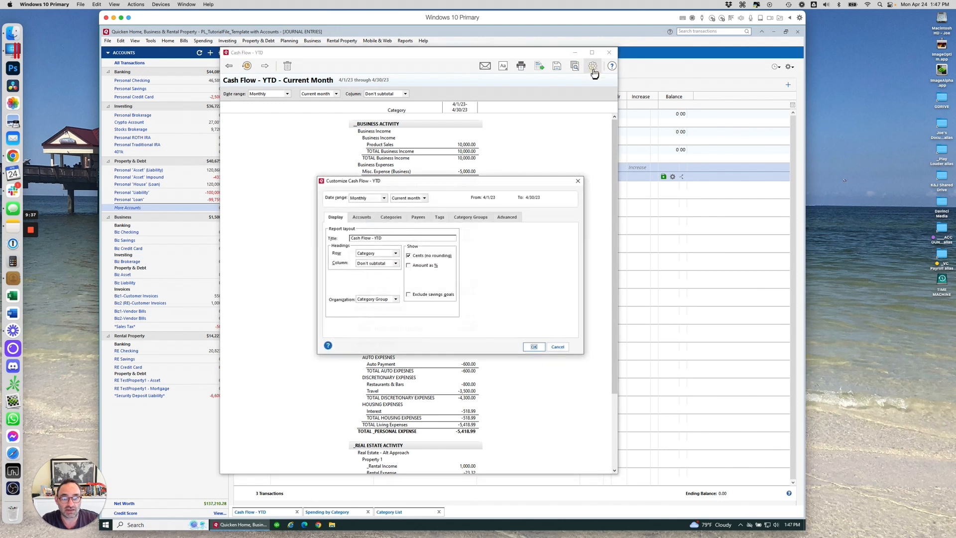
click(438, 218)
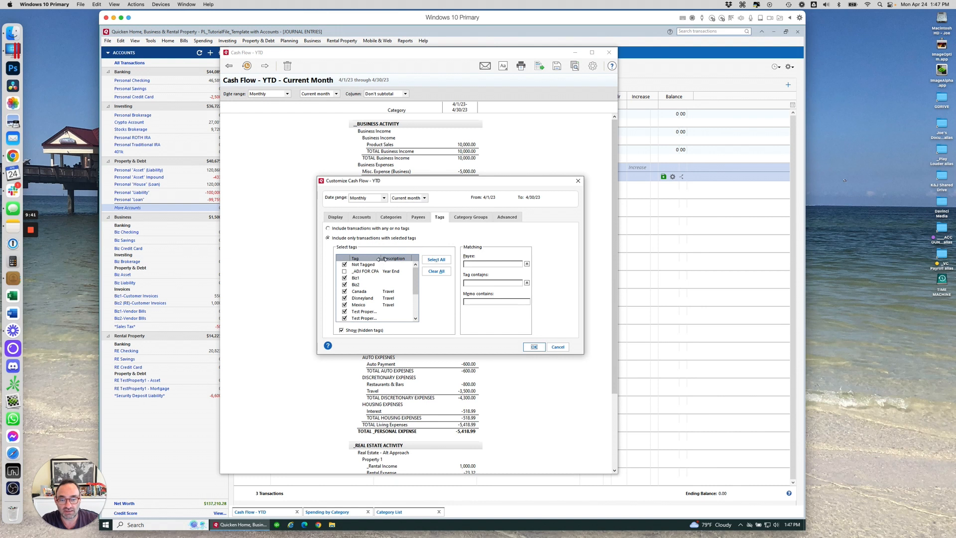
drag(381, 258, 398, 258)
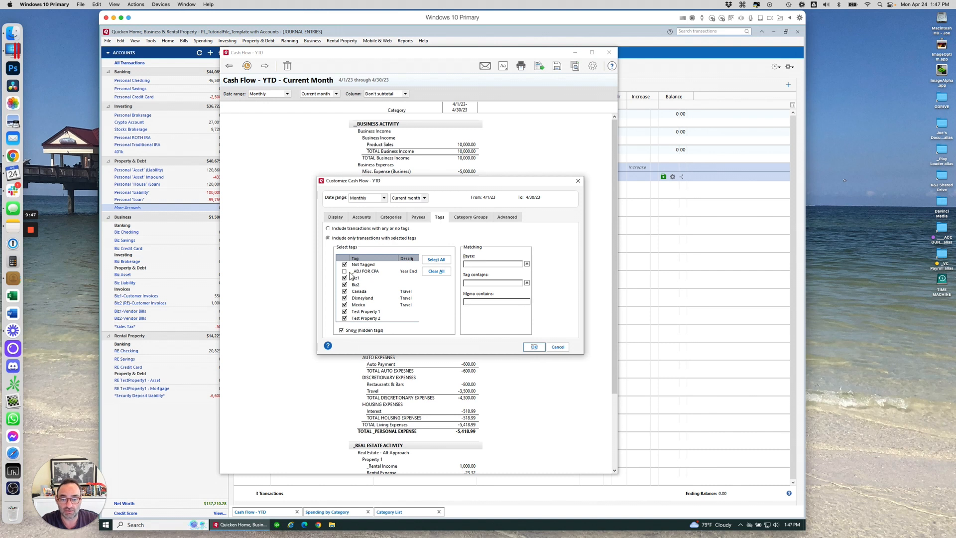
click(344, 272)
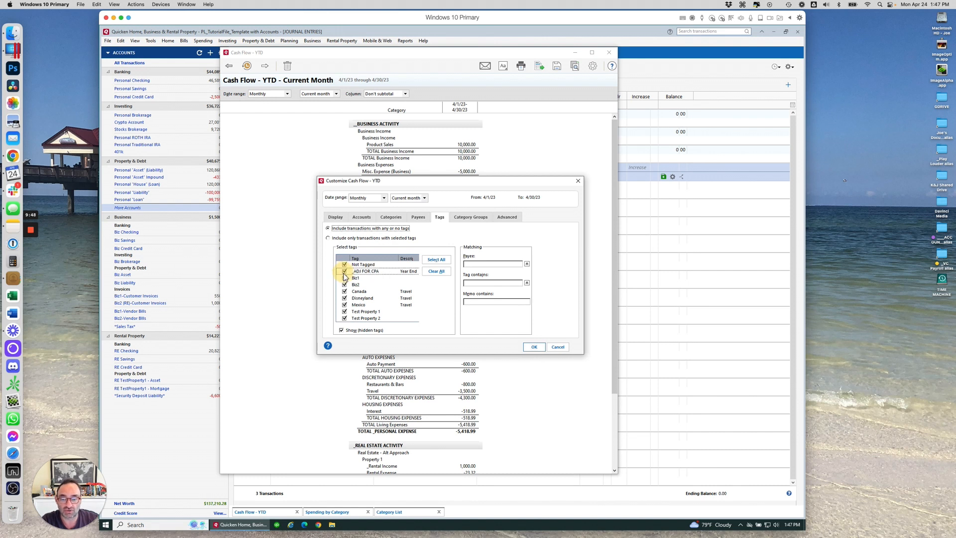
click(534, 347)
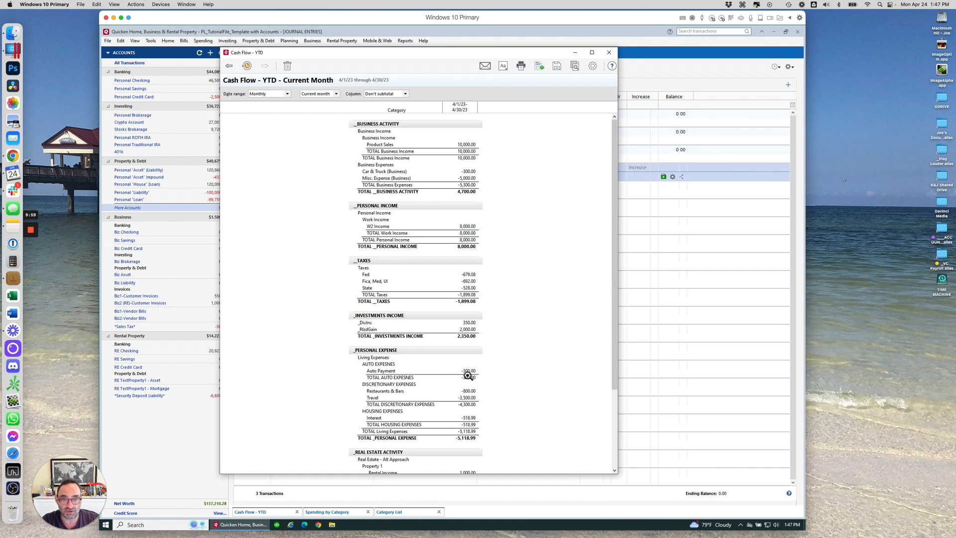
Inspect the Car & Truck (Business) amount and the report's tag selection, close the customization unchanged, and minimize the Cash Flow - YTD report.
click(470, 172)
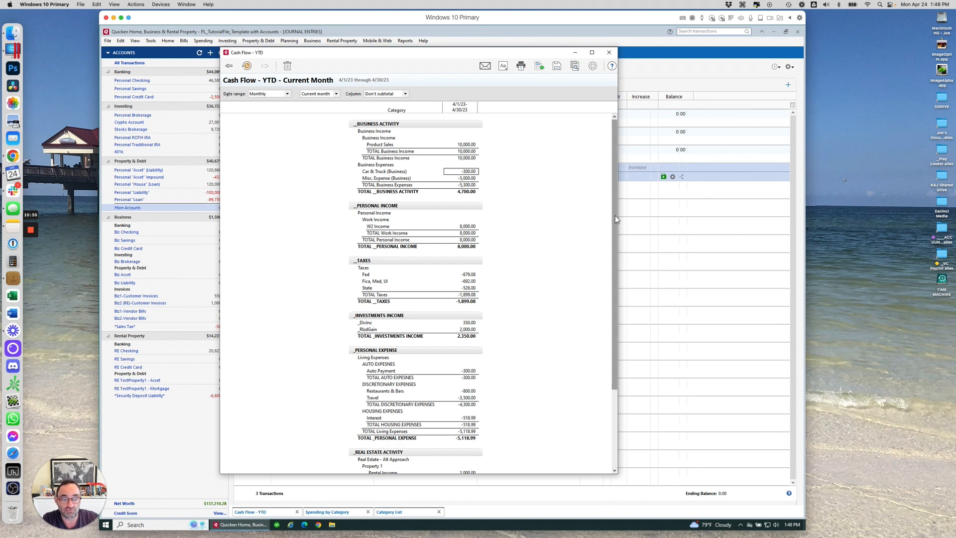
mouse_move(615, 215)
mouse_down()
mouse_move(613, 267)
mouse_move(609, 200)
mouse_up()
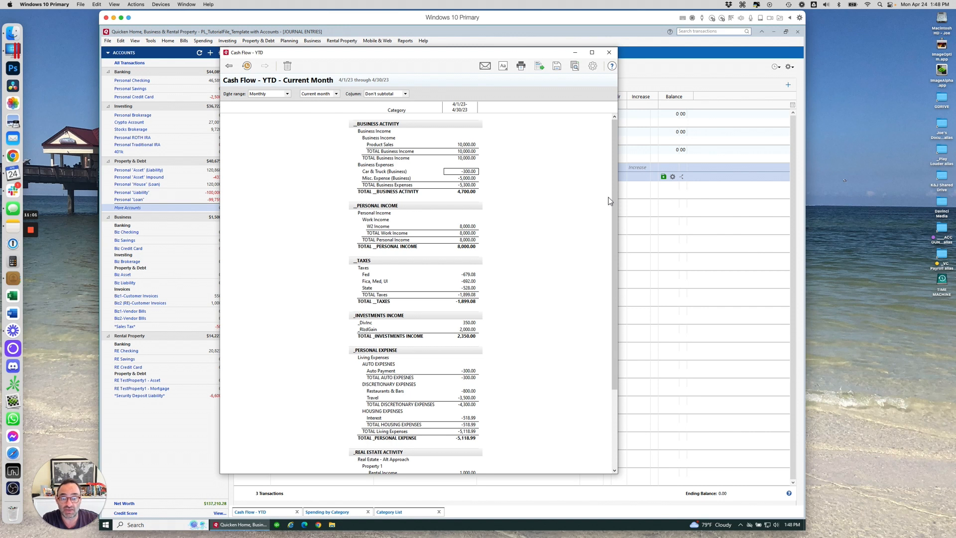
click(594, 67)
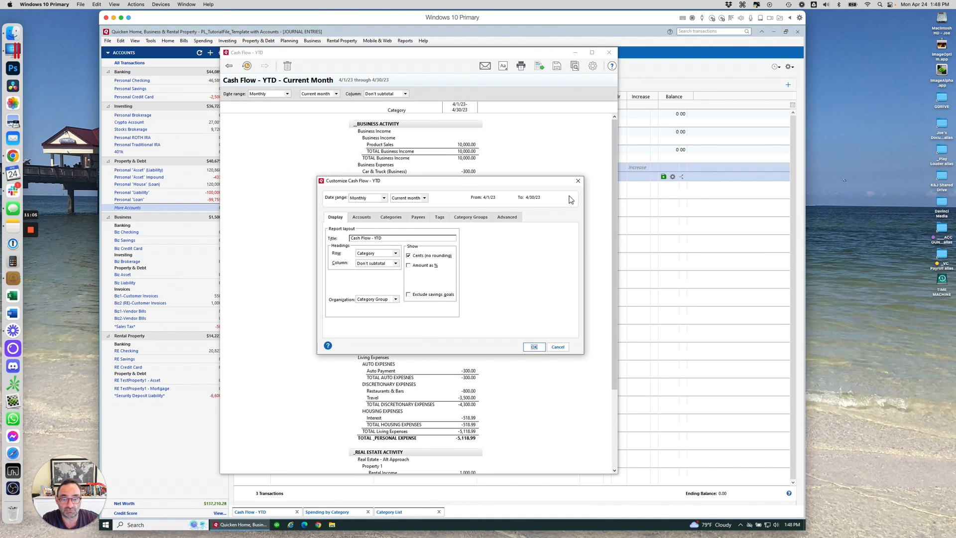
click(439, 217)
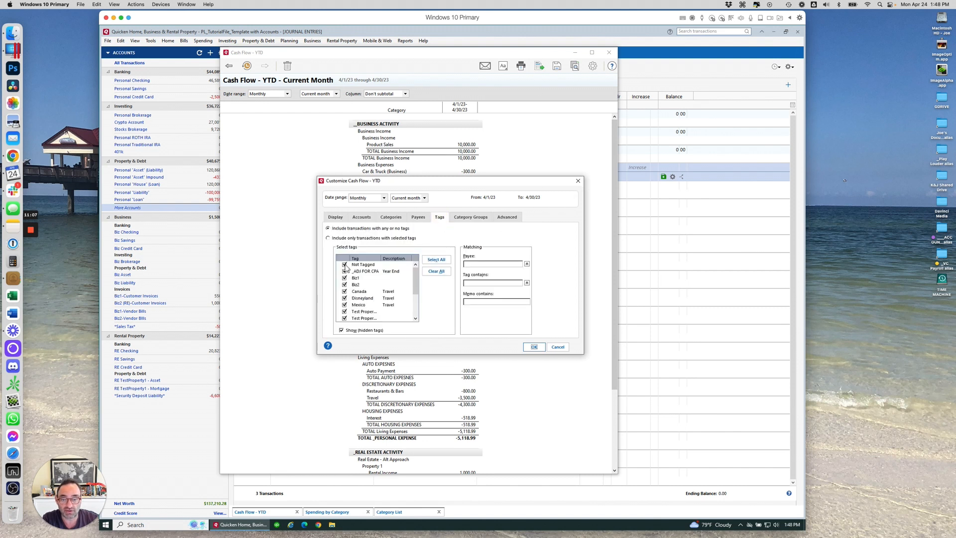
mouse_move(416, 280)
mouse_down()
mouse_move(418, 303)
mouse_move(417, 269)
mouse_up()
click(578, 181)
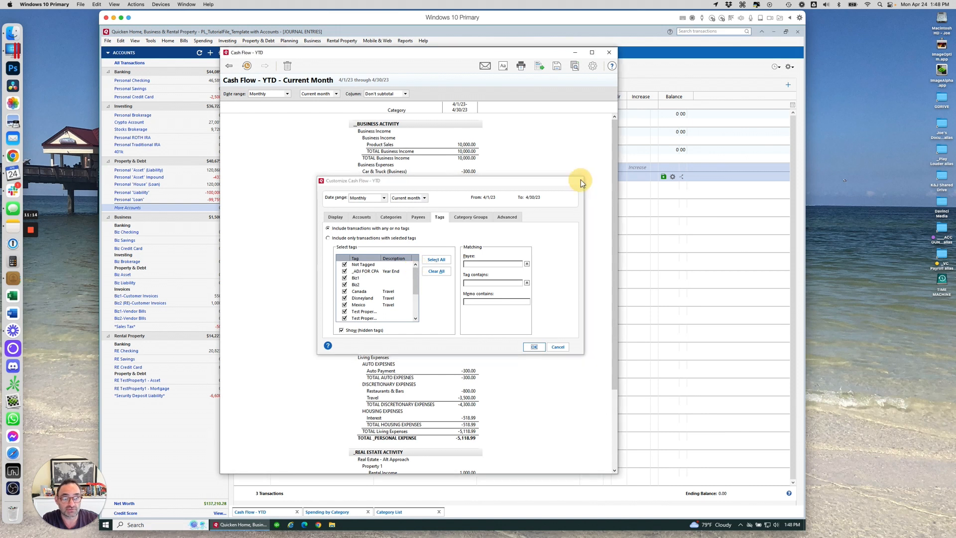
click(574, 54)
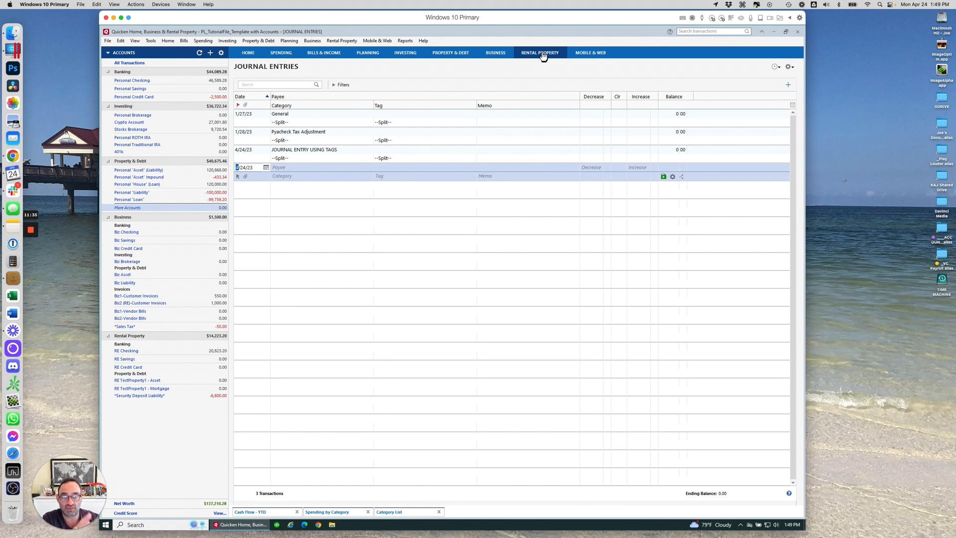
Open the saved Cash Flow - Real Estate by Tag report and enlarge its window to fit all the tag columns.
click(404, 41)
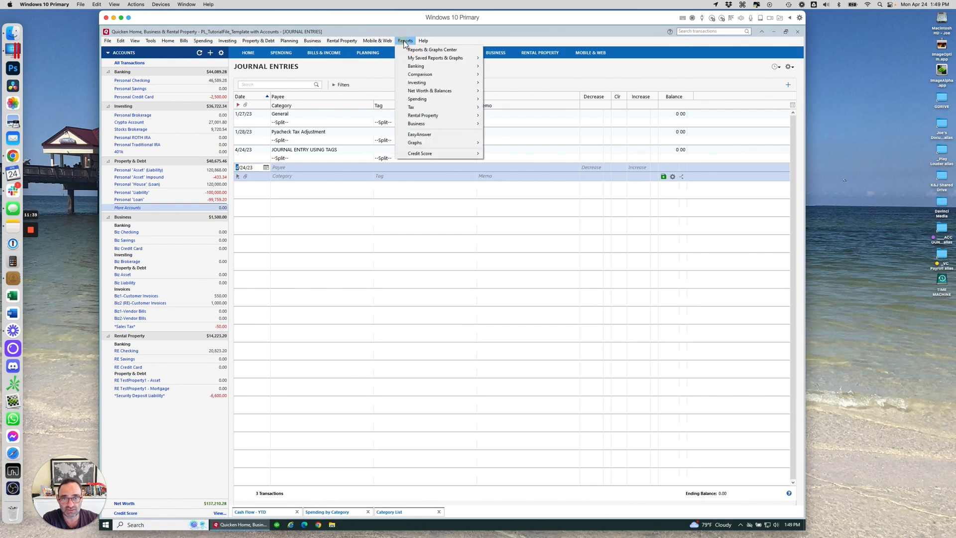
mouse_move(406, 60)
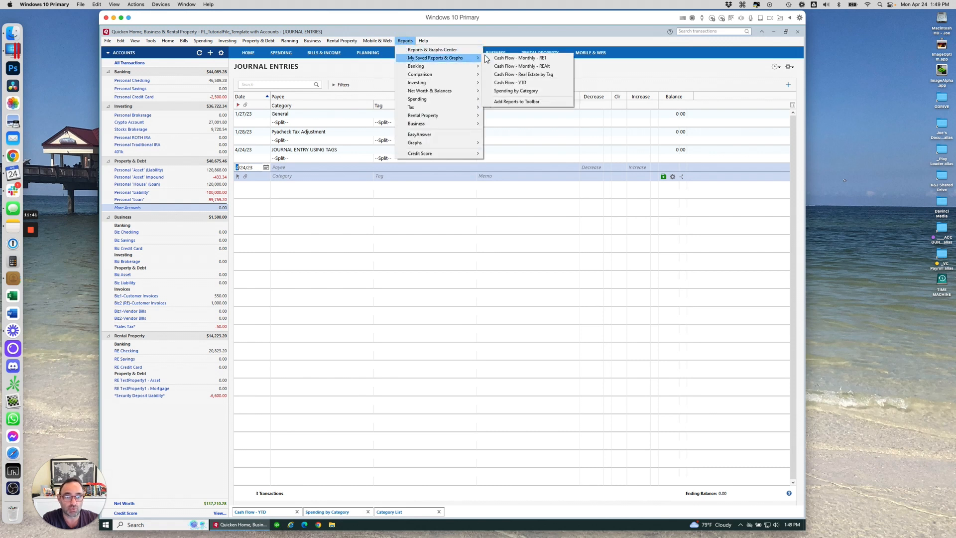
click(533, 75)
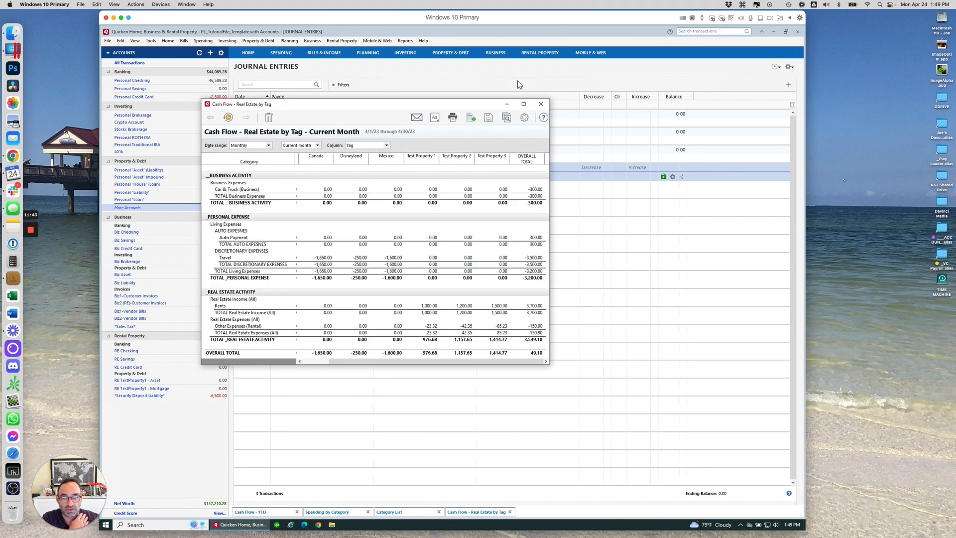
drag(418, 106, 433, 83)
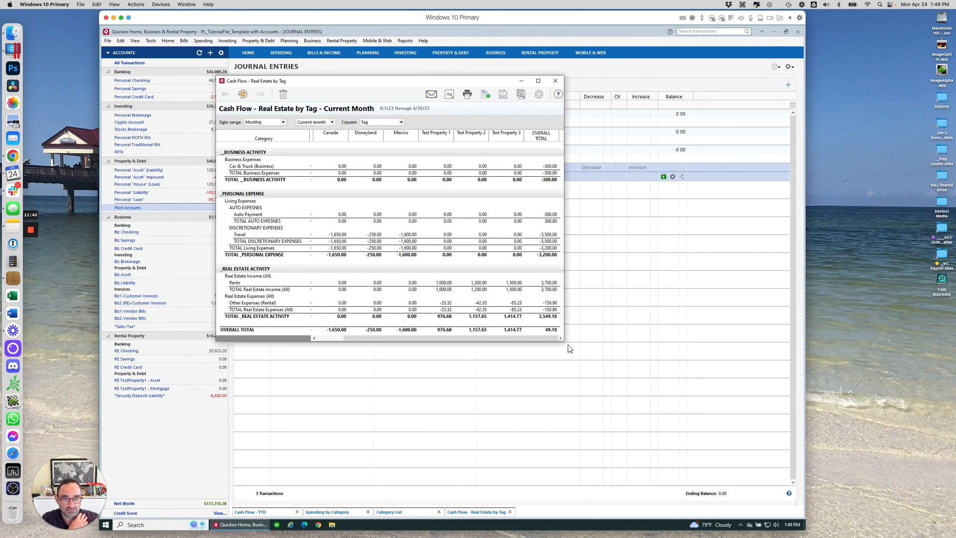
drag(565, 342, 723, 462)
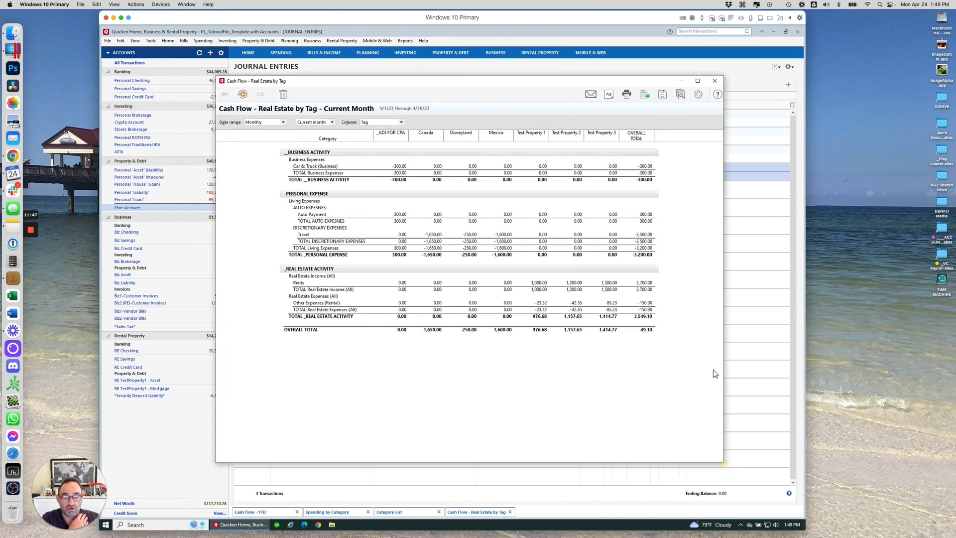
Customize the Cash Flow - Real Estate by Tag report to exclude the _ADJ FOR CPA, Canada, Disneyland, Mexico and Utilities tags.
click(699, 94)
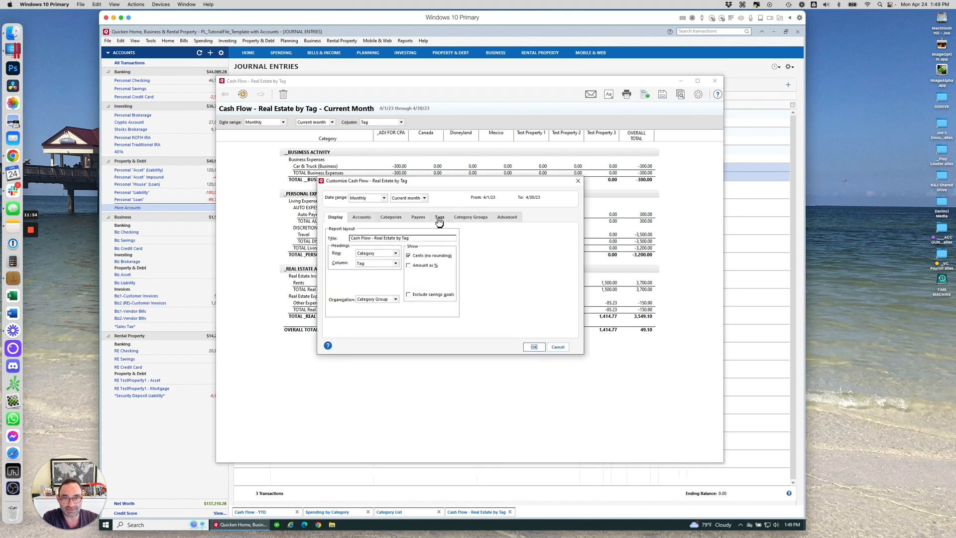
click(439, 219)
scroll(341, 311, down, 2)
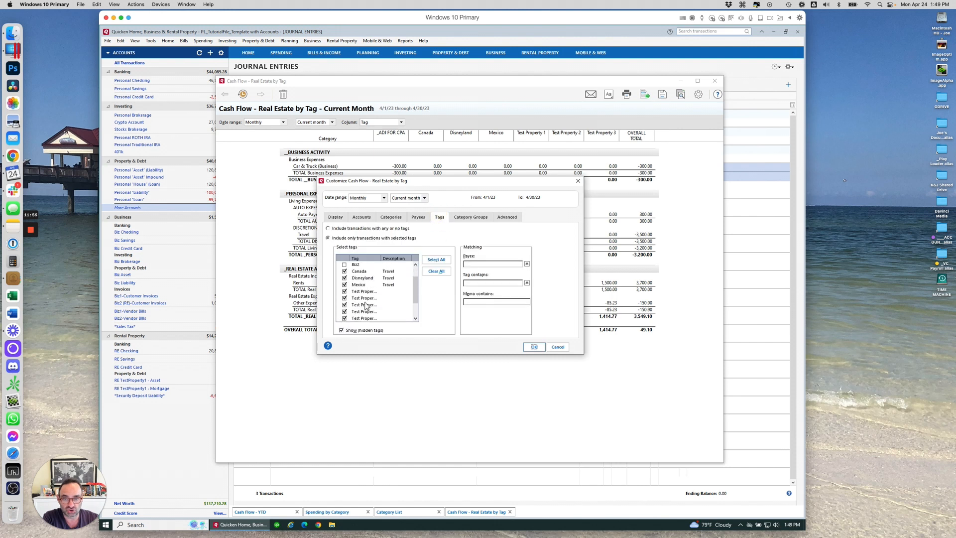
click(345, 285)
click(345, 278)
click(345, 271)
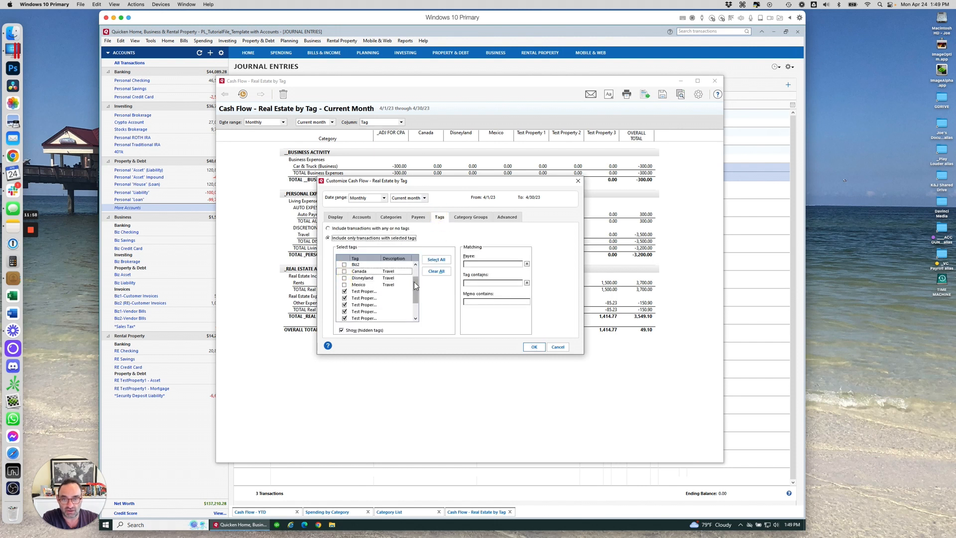
scroll(411, 272, up, 2)
scroll(379, 294, down, 3)
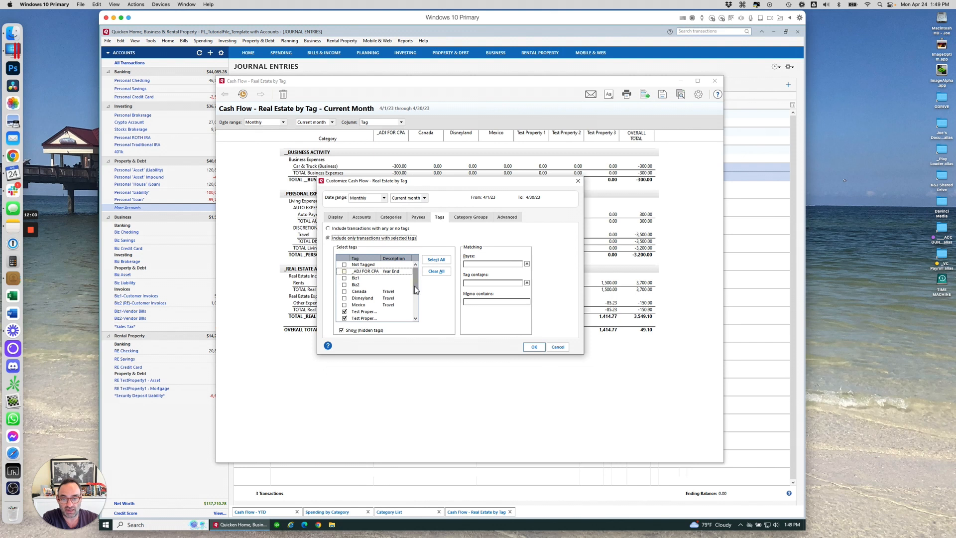
click(345, 319)
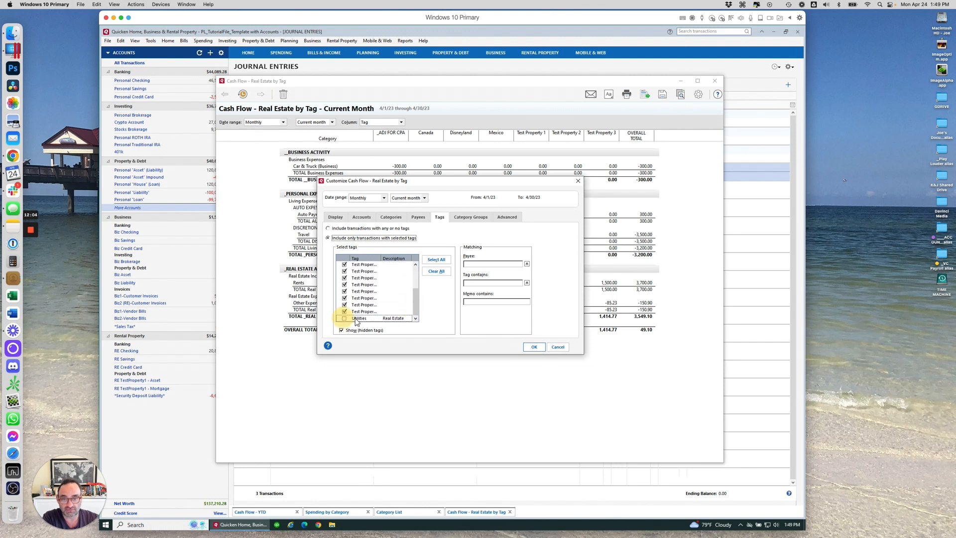
click(534, 347)
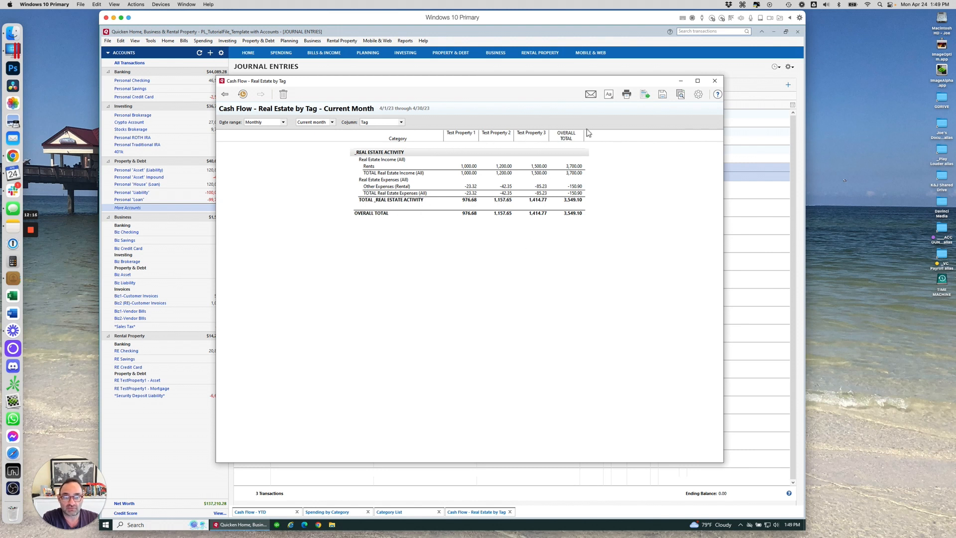
Inspect the report's tag selection, close the customization unchanged, and look over the available report types.
click(699, 94)
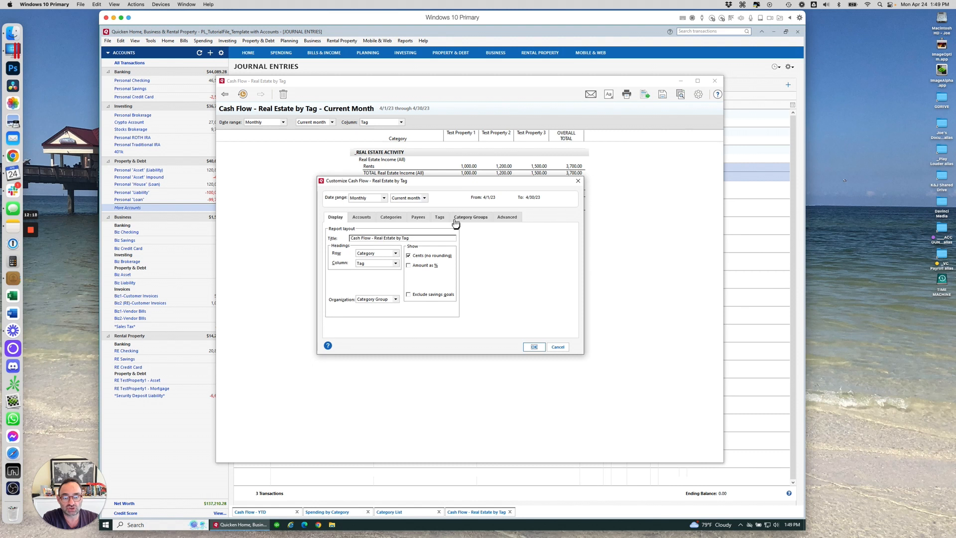
click(439, 217)
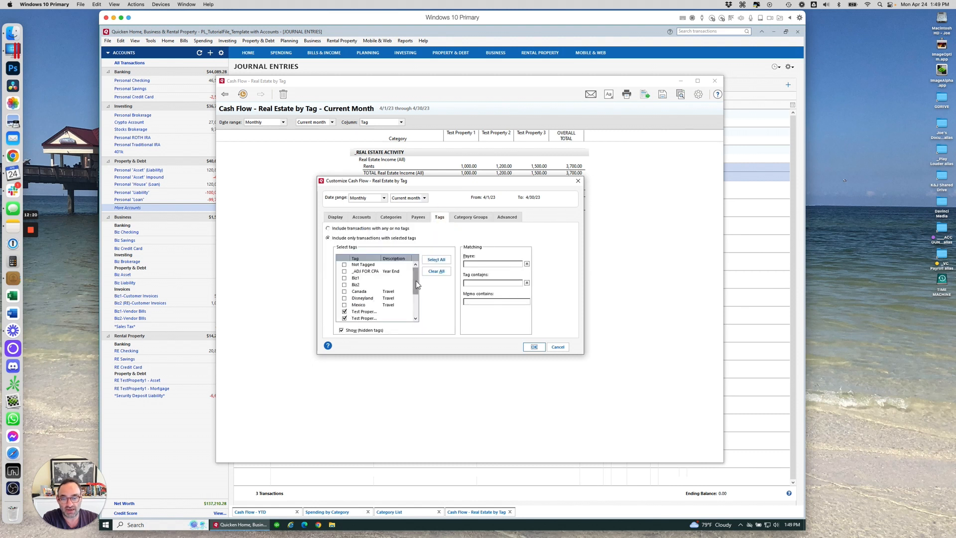
mouse_move(418, 278)
mouse_down()
mouse_move(412, 309)
mouse_move(417, 281)
mouse_up()
click(401, 42)
click(579, 181)
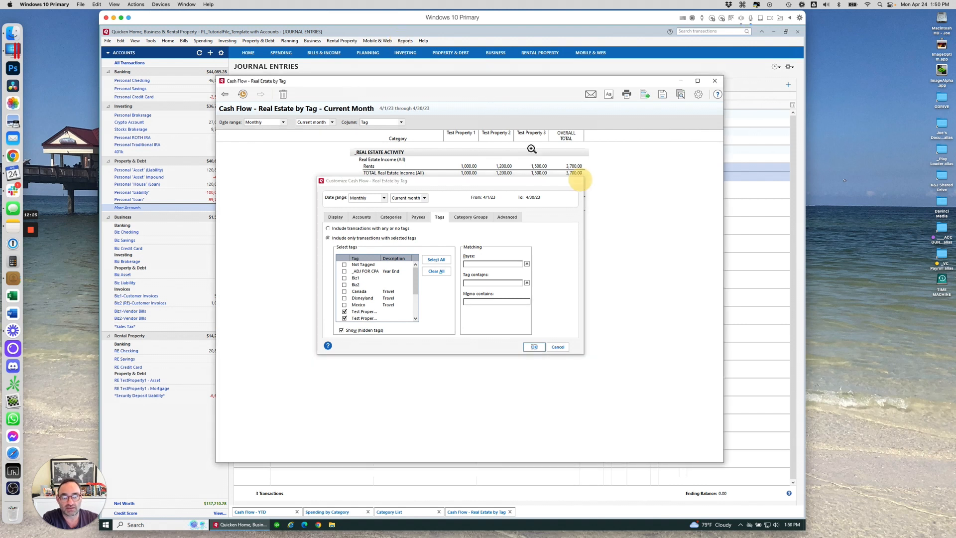
click(405, 41)
mouse_move(442, 109)
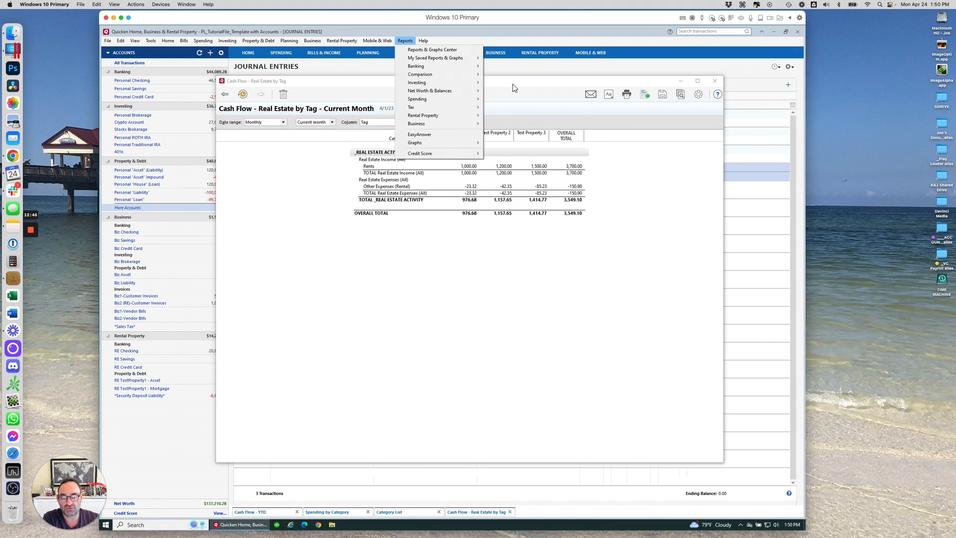
Customize the Cash Flow - Real Estate by Tag report to include the Canada, Disneyland and Mexico travel tags alongside the test properties.
click(702, 98)
click(699, 96)
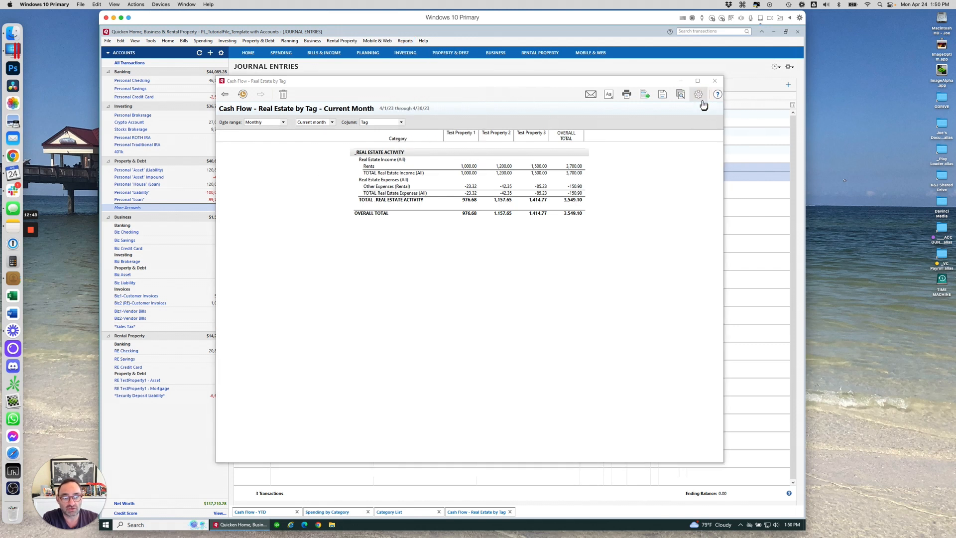
click(442, 219)
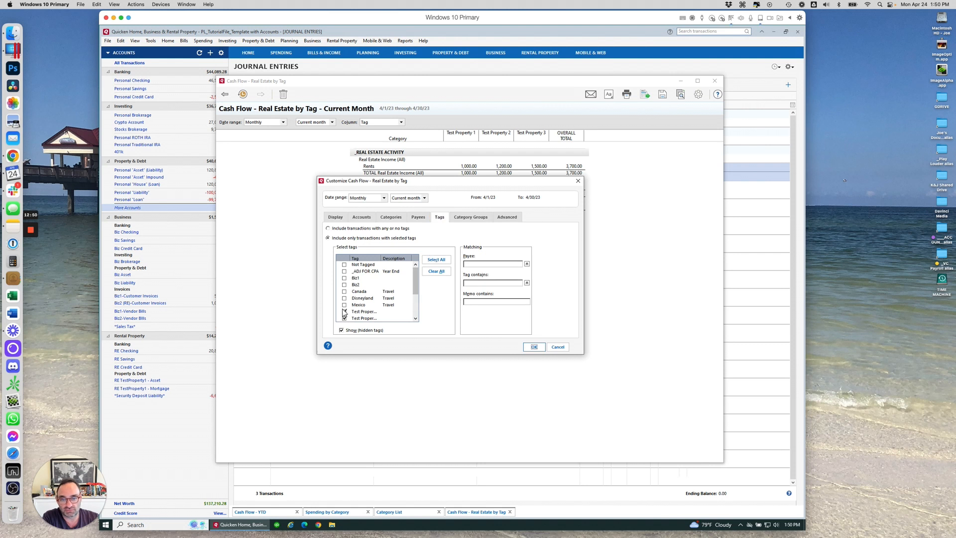
click(344, 292)
click(344, 298)
click(534, 347)
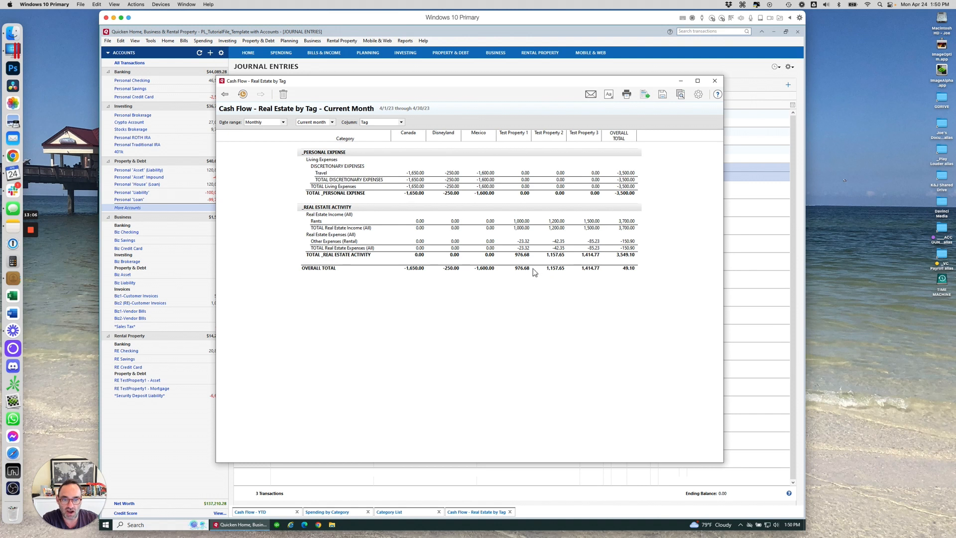
Look over the report's column breakdown options, keep Tag, and close the Cash Flow - Real Estate by Tag report.
click(387, 122)
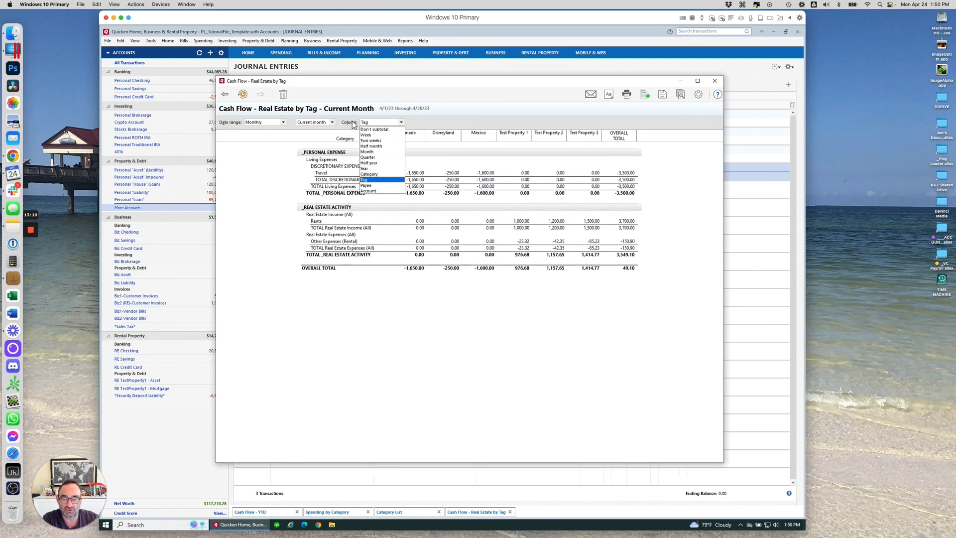
click(716, 81)
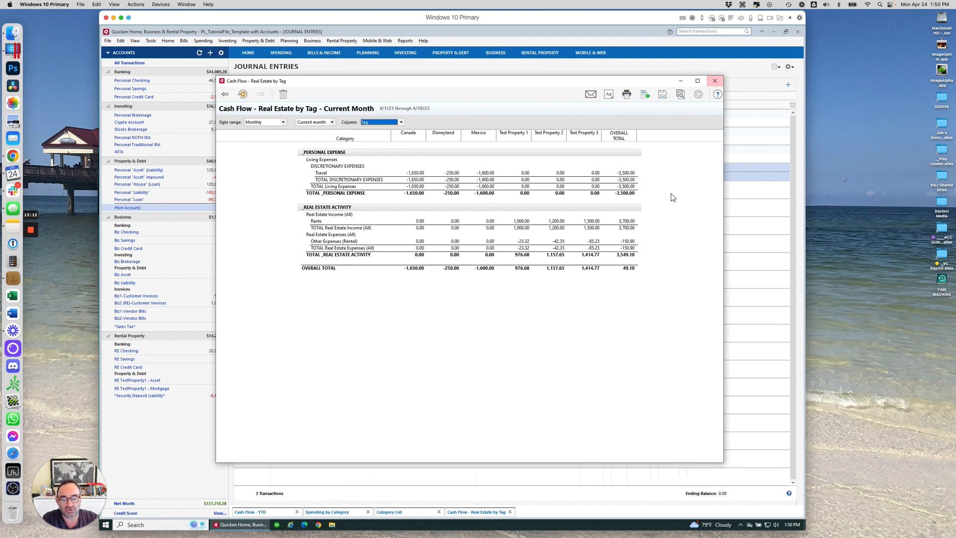
click(716, 81)
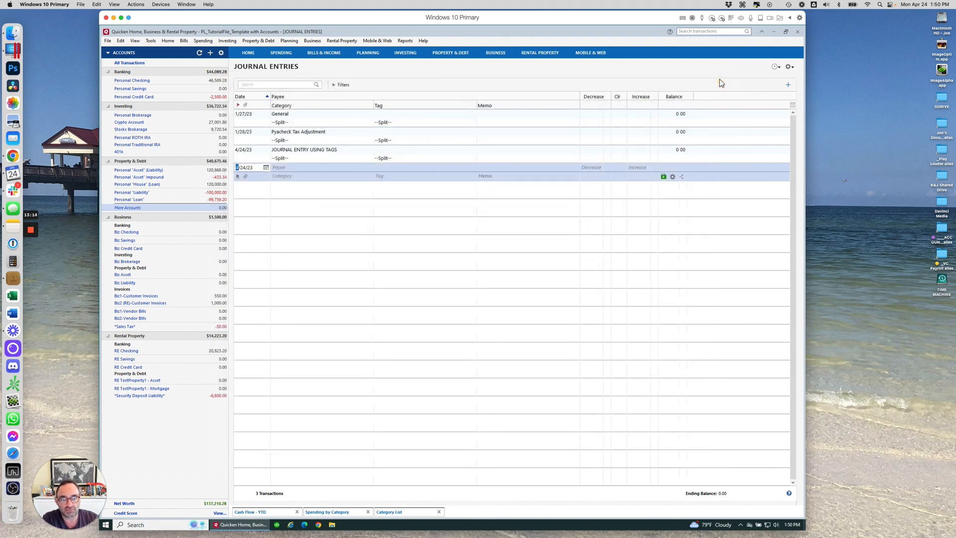